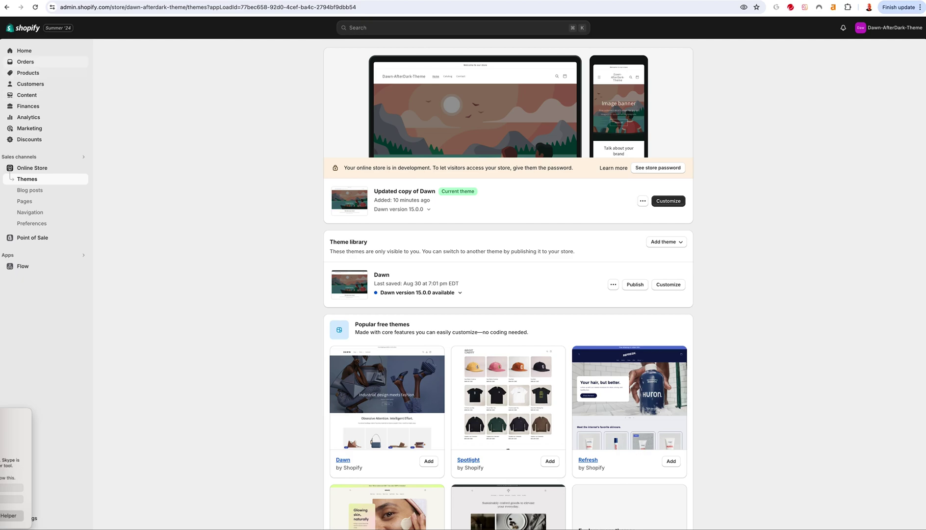
Start creating a new product collection from the store's collections list.
left_click(28, 74)
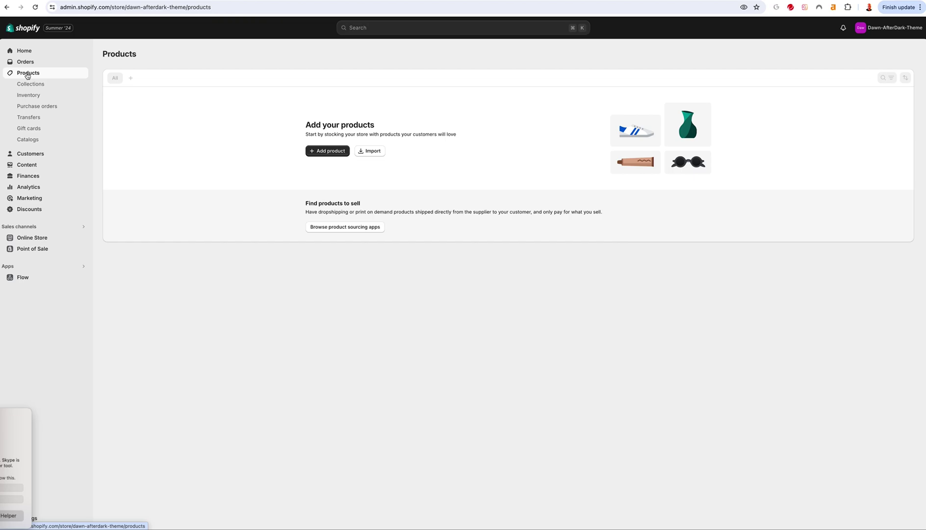
left_click(27, 85)
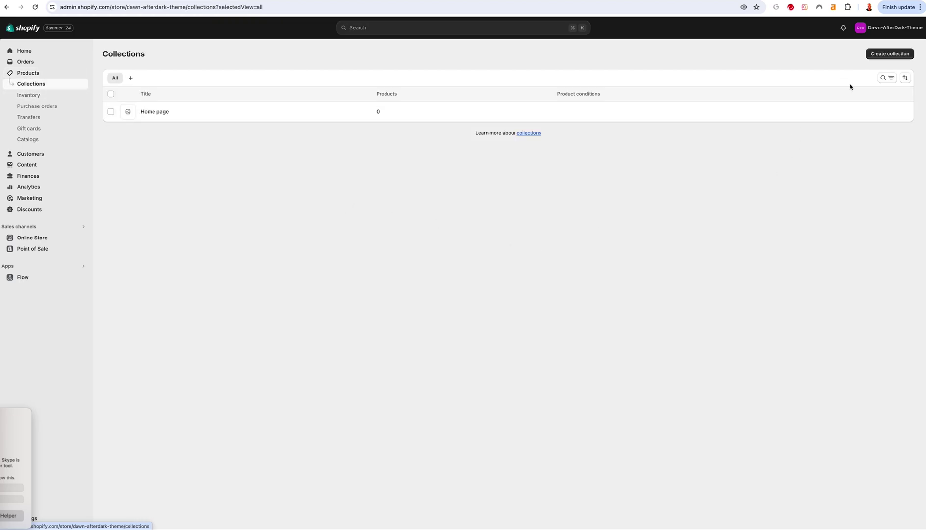
left_click(893, 53)
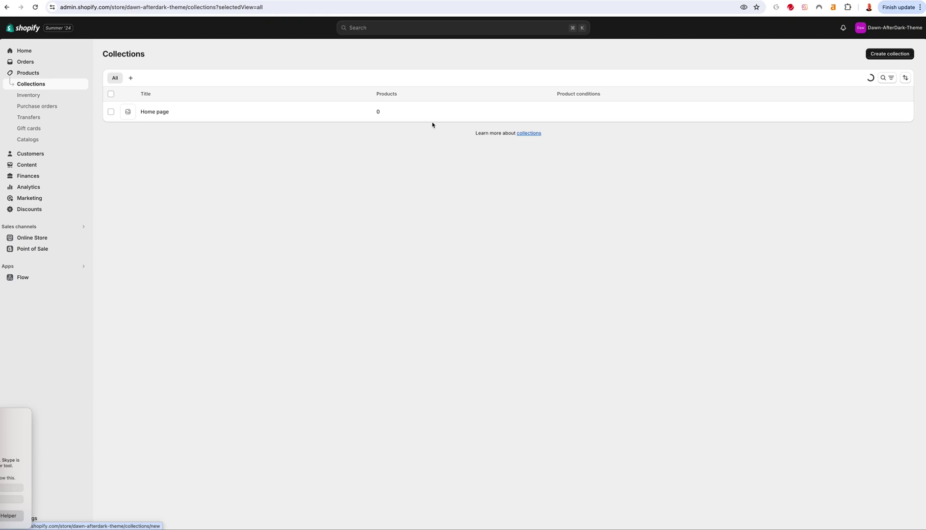
left_click(353, 90)
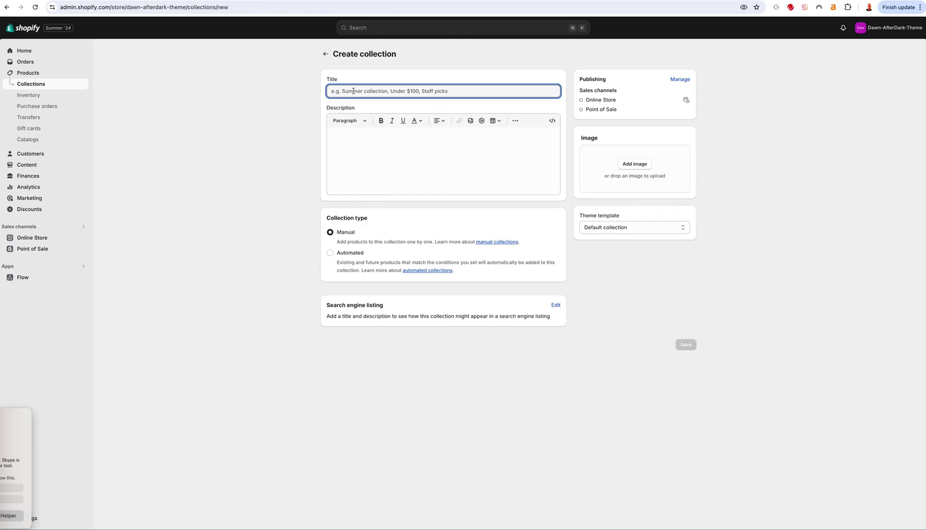
type("Test")
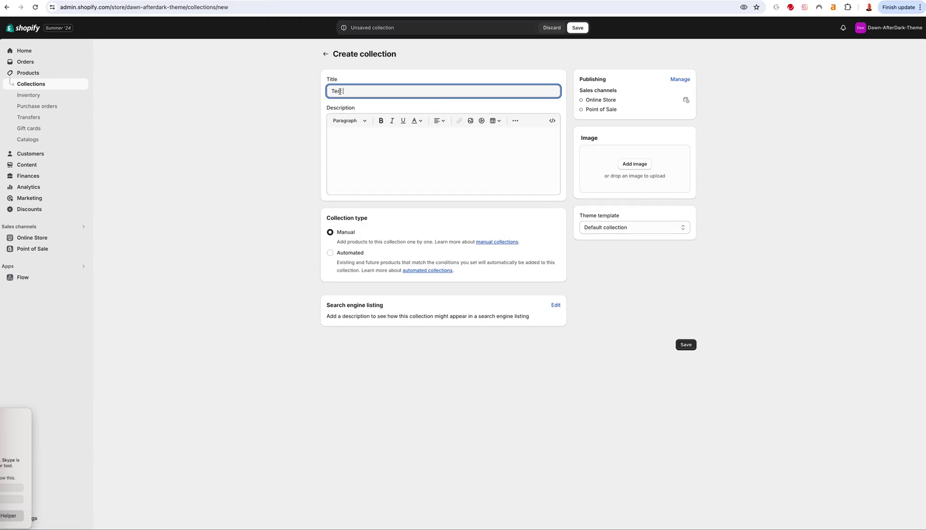
key("BackSpace")
key("BackSpace")
key("BackSpace")
key("BackSpace")
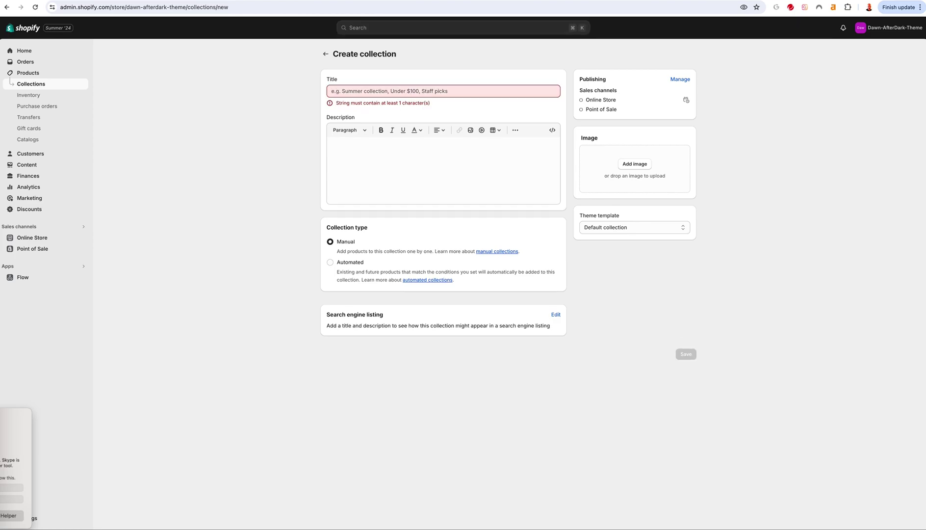
left_click(339, 90)
type("Beau")
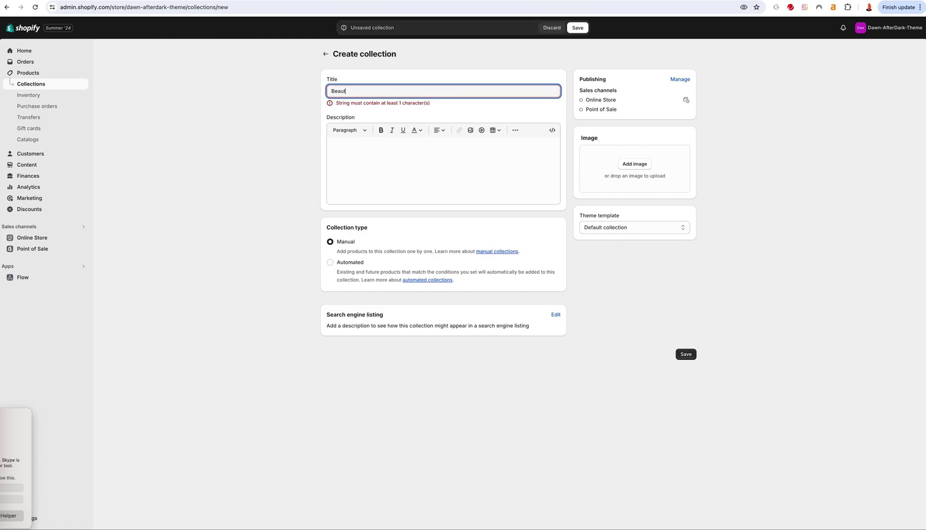
type("t")
key("BackSpace")
key("BackSpace")
key("BackSpace")
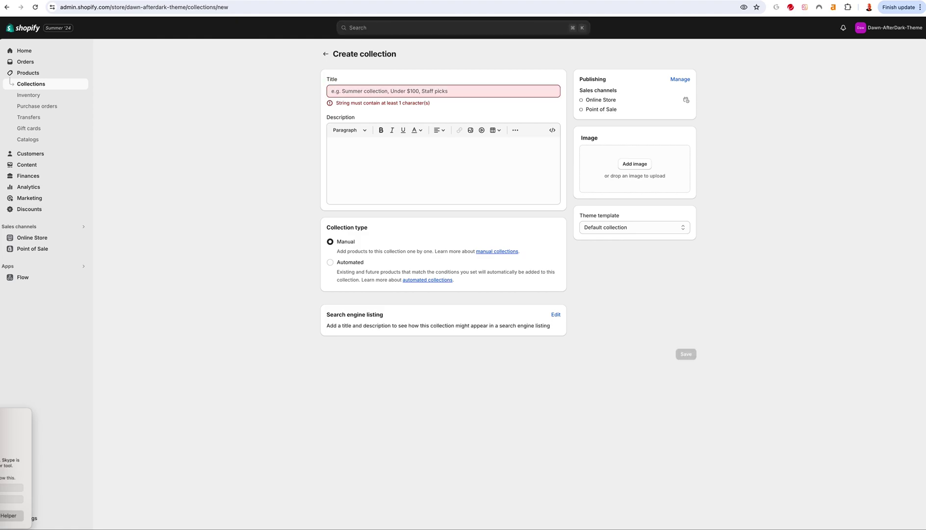
Title the new collection Skincare and save it as a manual collection.
left_click(339, 86)
type("Skincar")
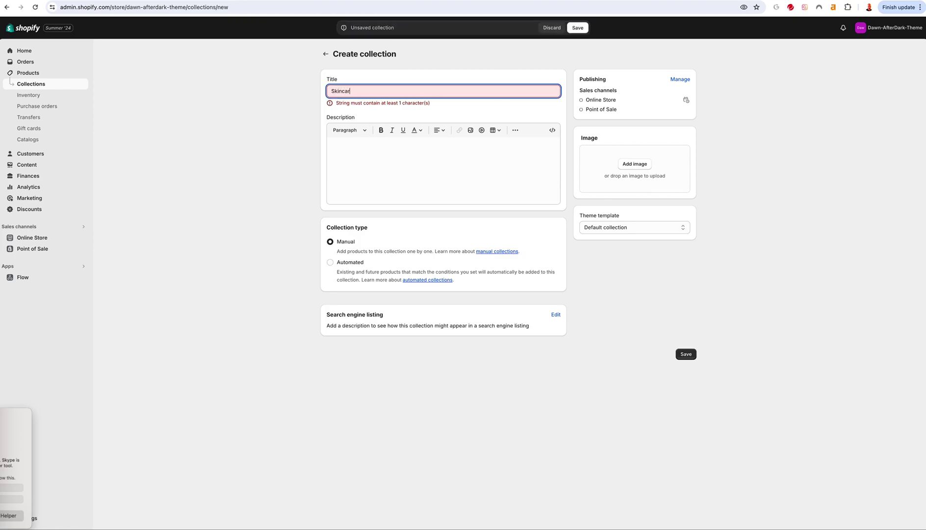
type("e")
left_click(261, 145)
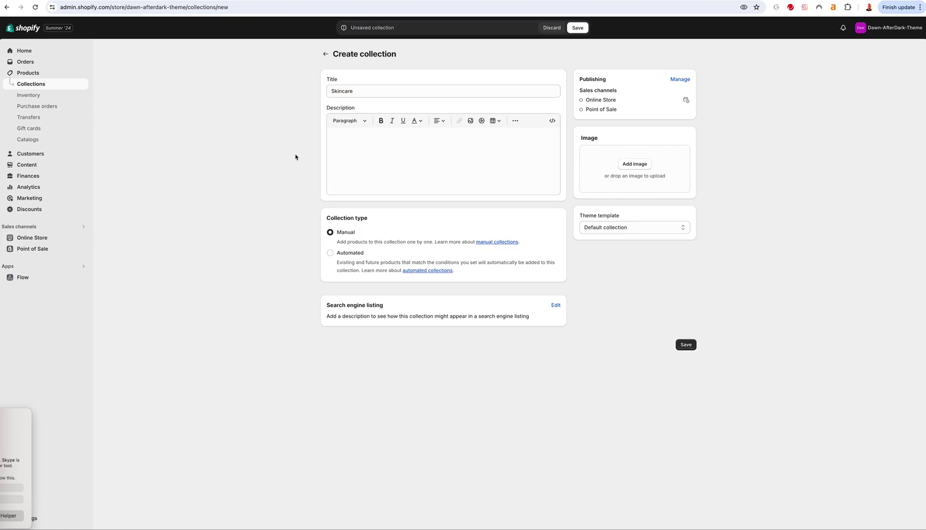
left_click(364, 159)
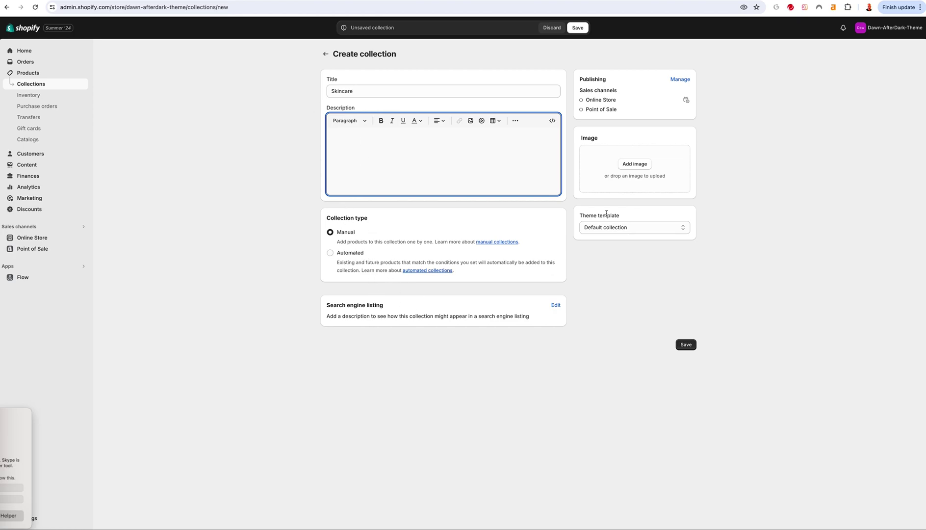
left_click(686, 344)
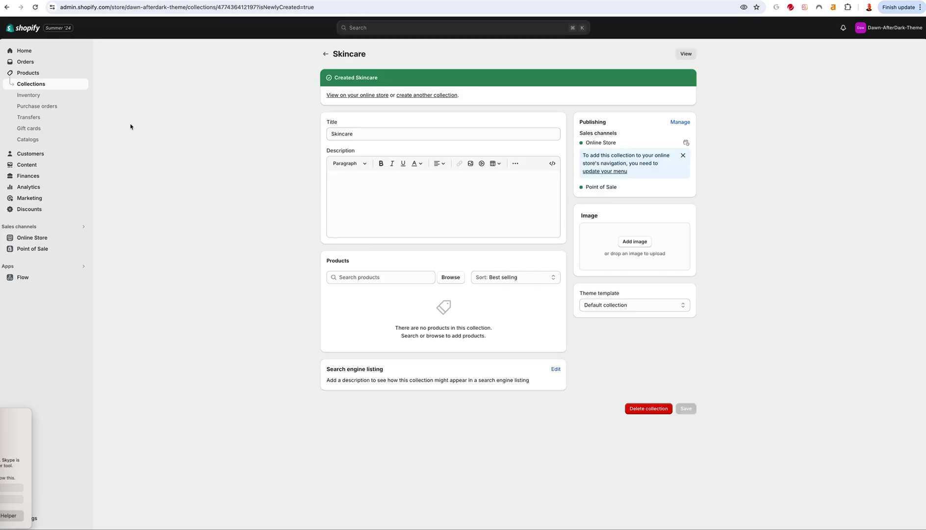
Start a new product titled Argan Oil with the description "This is my oil".
left_click(28, 73)
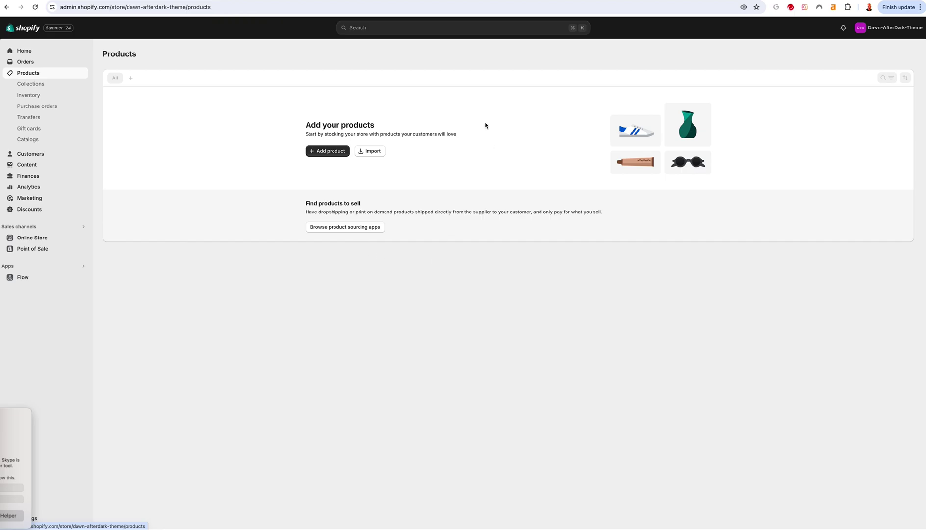
left_click(327, 150)
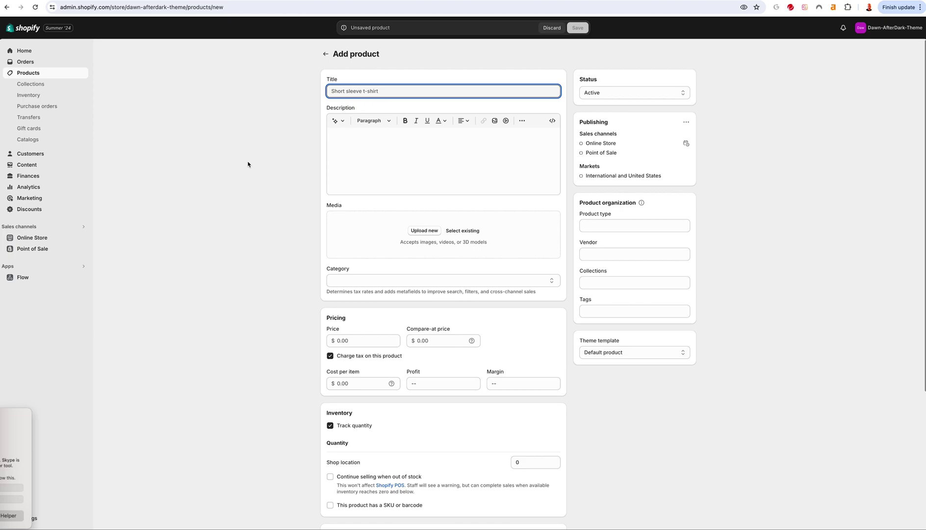
type("1oz Argan Oil")
left_click_drag(341, 90, 302, 92)
key("BackSpace")
left_click(353, 141)
type("This is ")
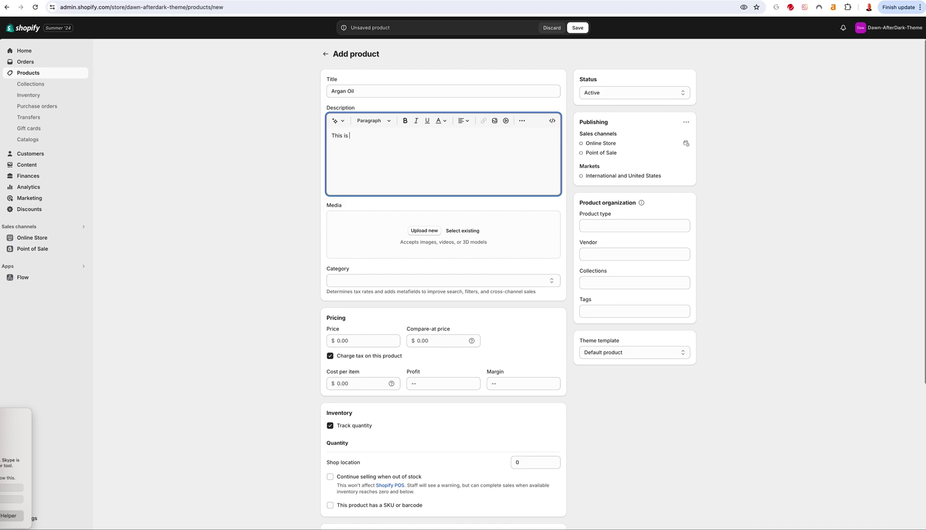
type("my oil")
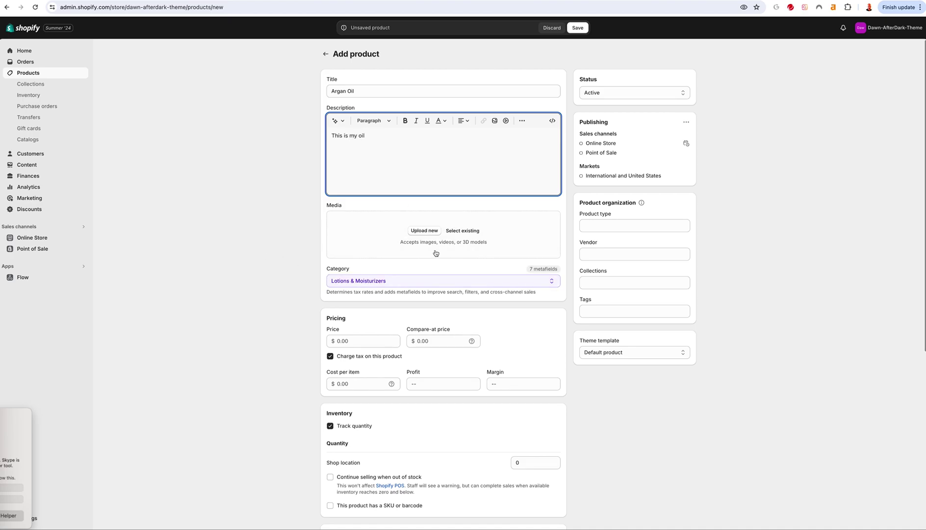
Upload the four images from 16oz-cream-edited.jpg through 16oz-bundle-1500x1500-2.jpg as product media and save the product.
left_click(355, 240)
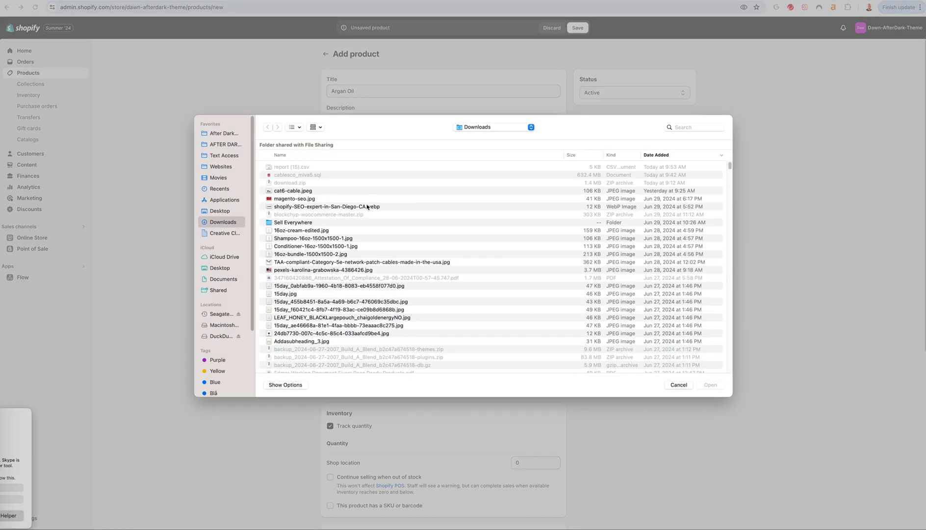
left_click(315, 232)
left_click(302, 254, "shift")
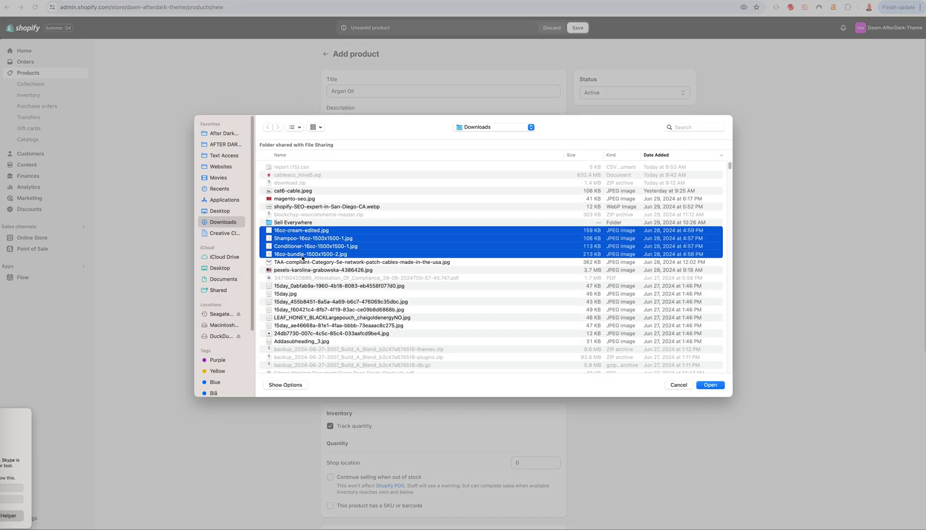
left_click(707, 387)
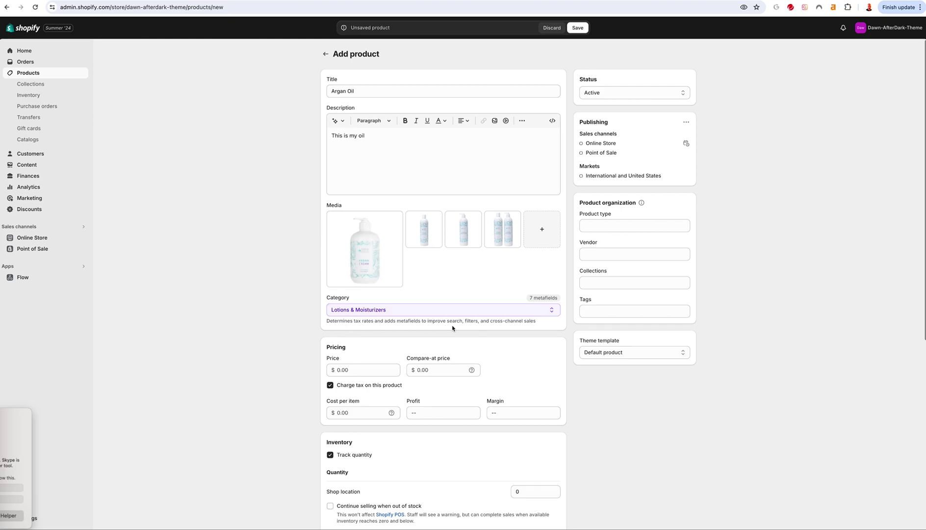
left_click(578, 27)
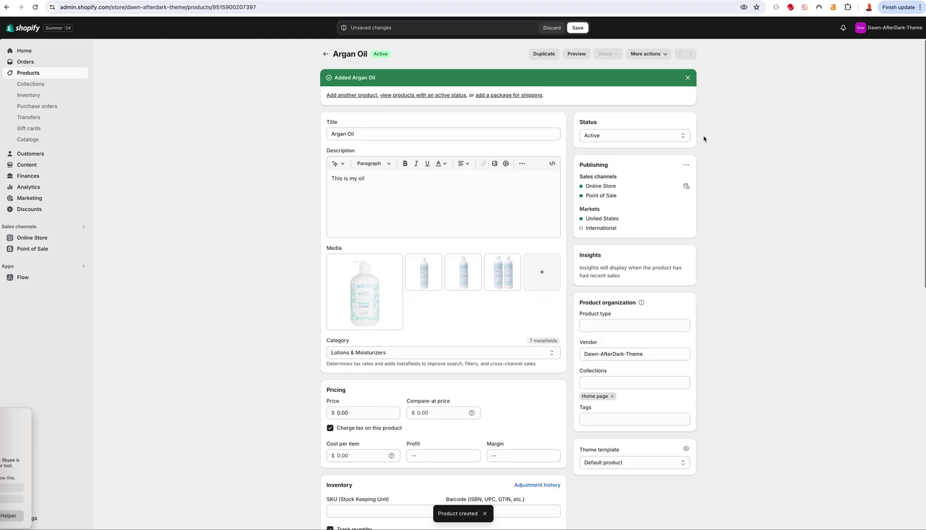
Preview the Argan Oil product page in the storefront, examine its images and layout, and close the preview.
left_click(577, 54)
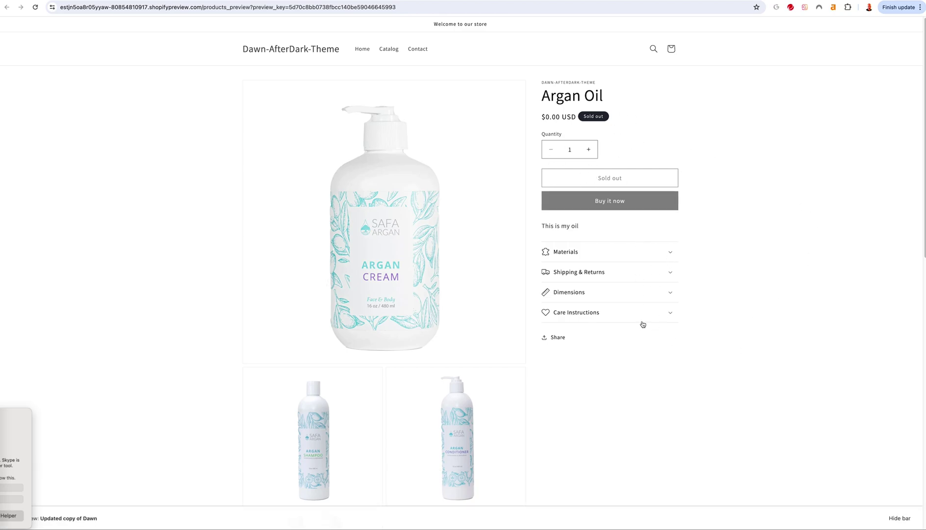
scroll(672, 312, "down", 1)
scroll(672, 312, "down", 3)
scroll(672, 310, "up", 4)
left_click(397, 378)
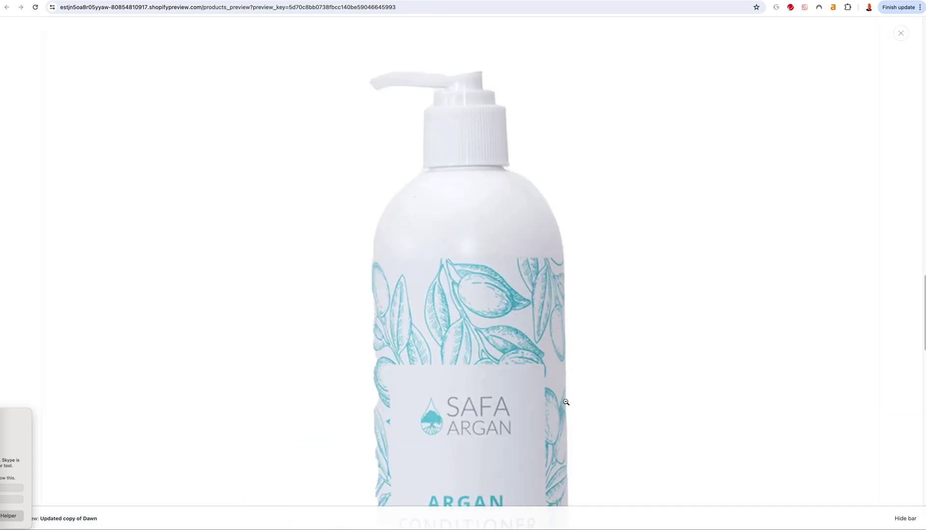
key("Escape")
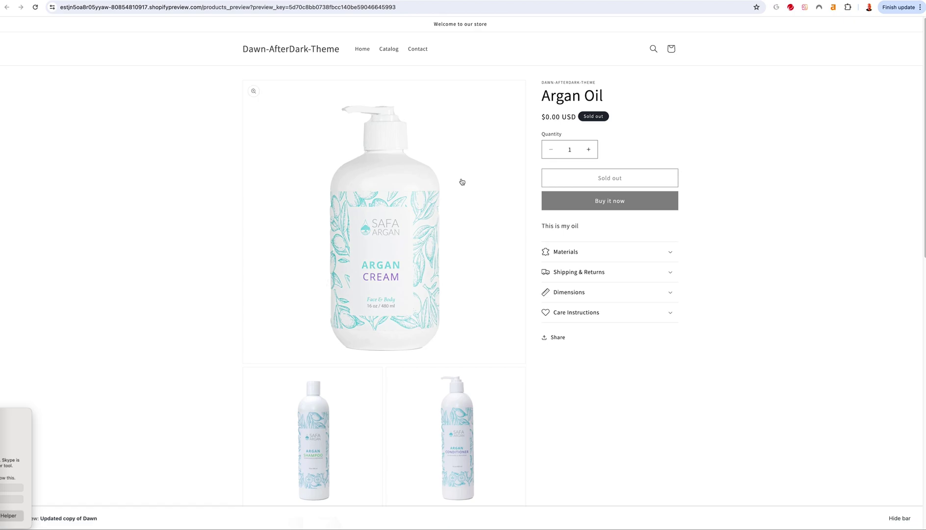
scroll(472, 186, "down", 5)
scroll(477, 193, "down", 4)
scroll(481, 193, "up", 10)
key("super+w")
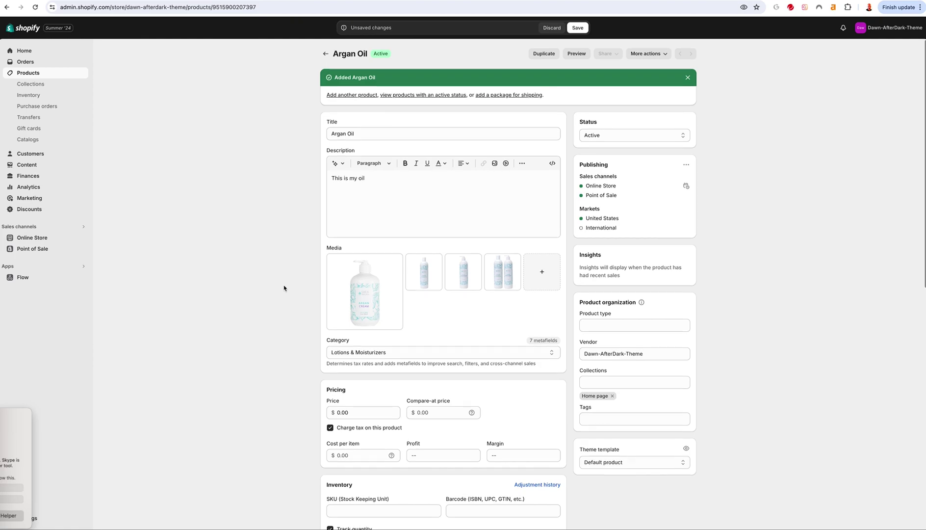
Examine the Skin Care options available for the product's category, then close the list.
scroll(295, 284, "down", 3)
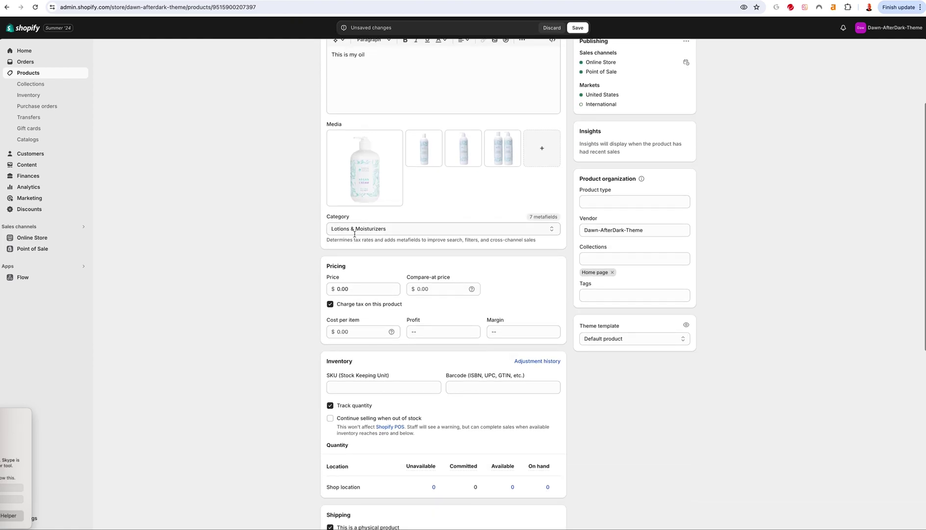
left_click(355, 230)
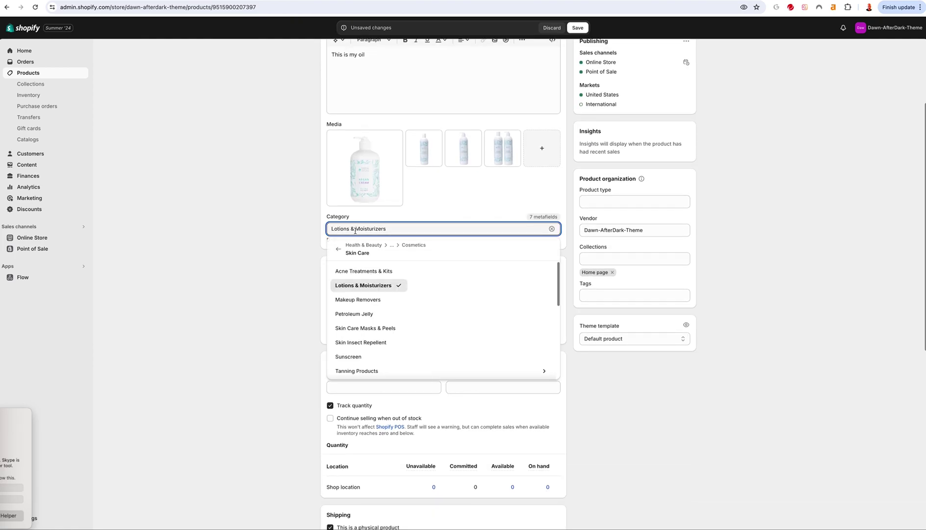
left_click(291, 231)
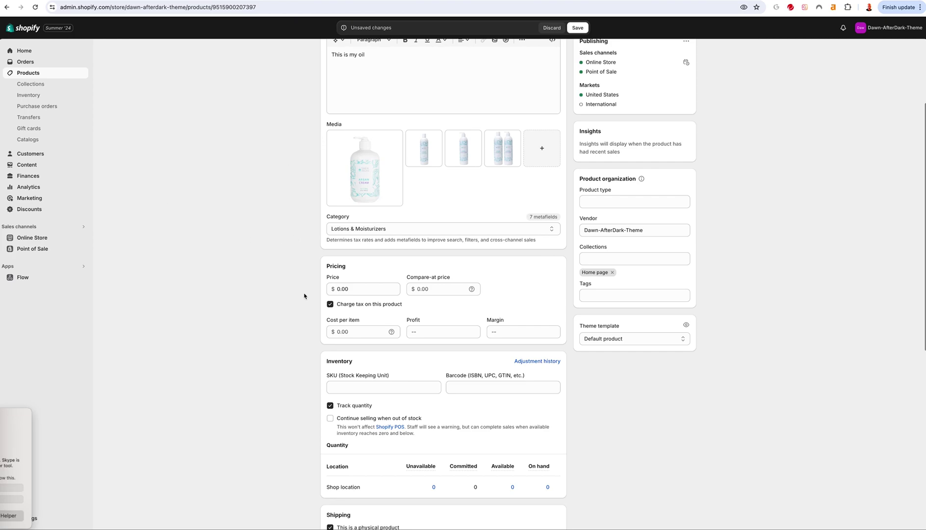
Set the product's price to $19.95 and its compare-at price to $25.00.
left_click_drag(355, 290, 287, 305)
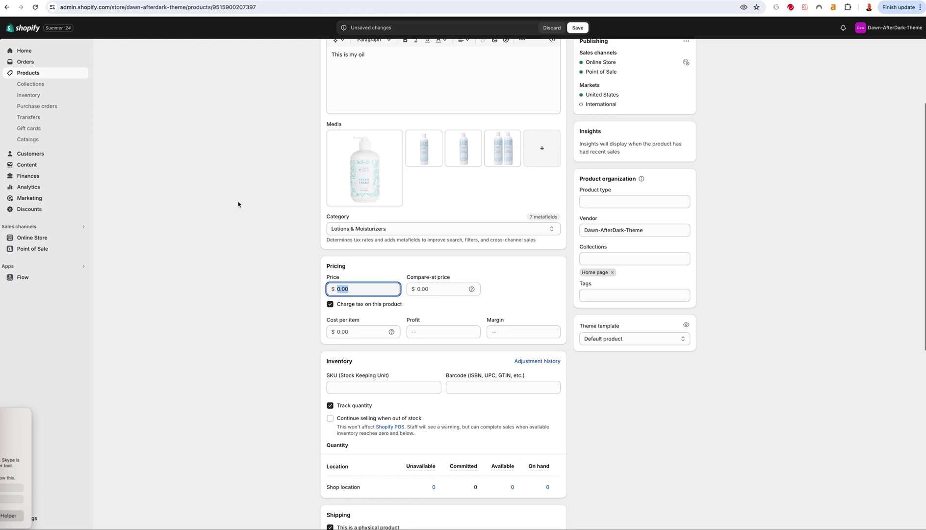
type("19.95")
key("Tab")
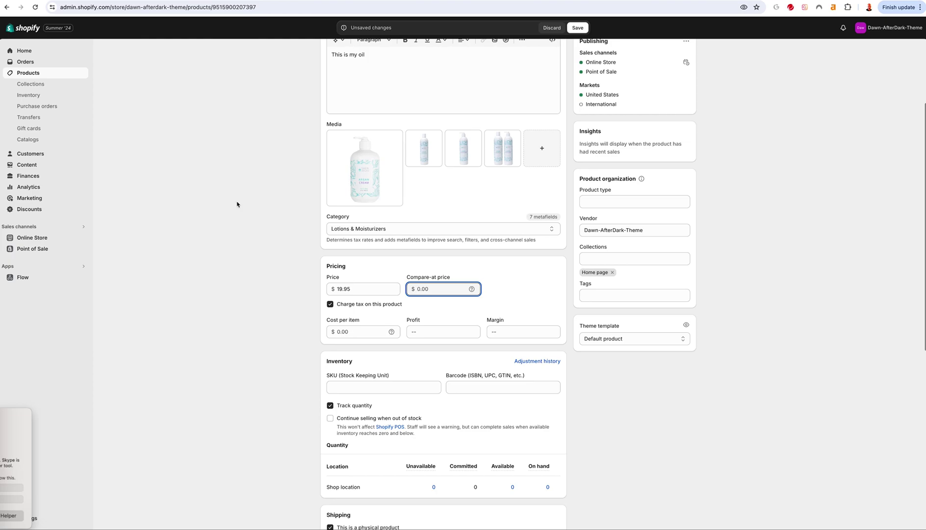
type("25")
key("Tab")
Set the product's cost per item to $3.00.
left_click(278, 318)
left_click(349, 331)
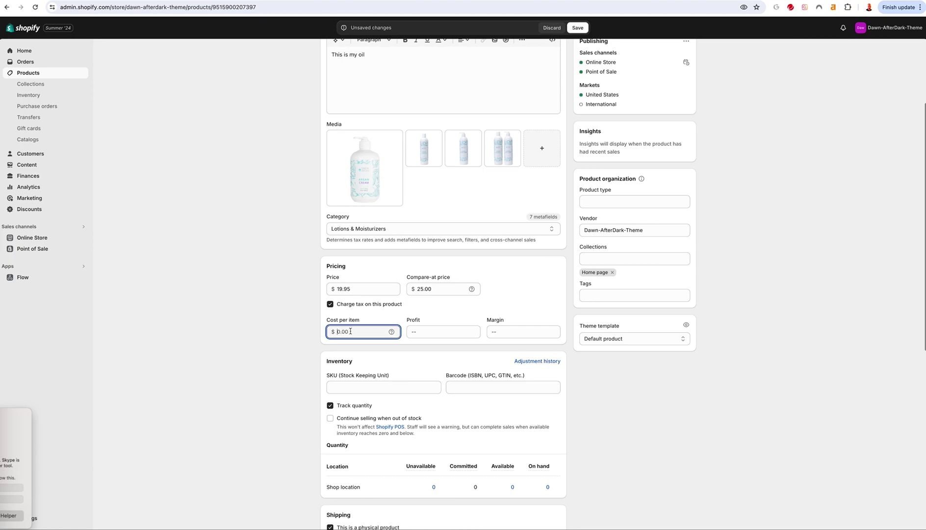
type("3")
key("Tab")
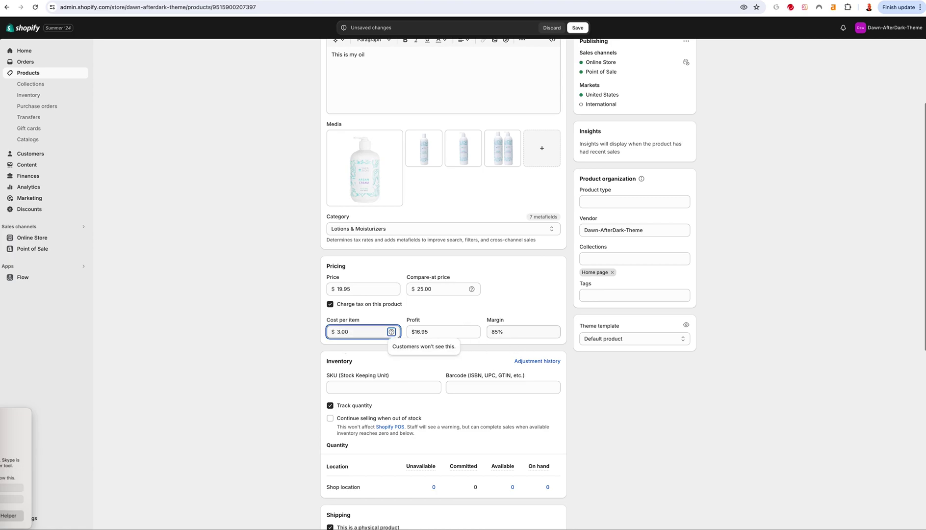
Enter ARG-101 as the product's SKU in the inventory details.
scroll(277, 367, "down", 3)
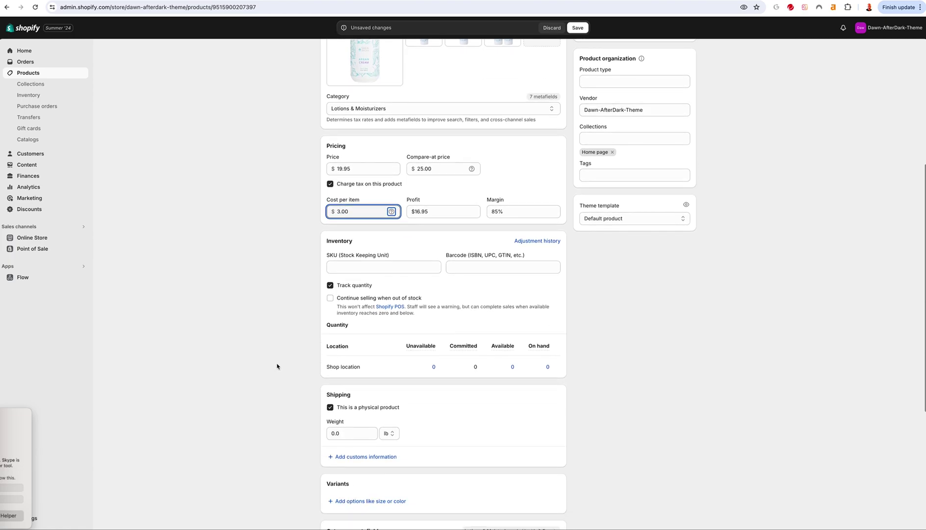
left_click(347, 267)
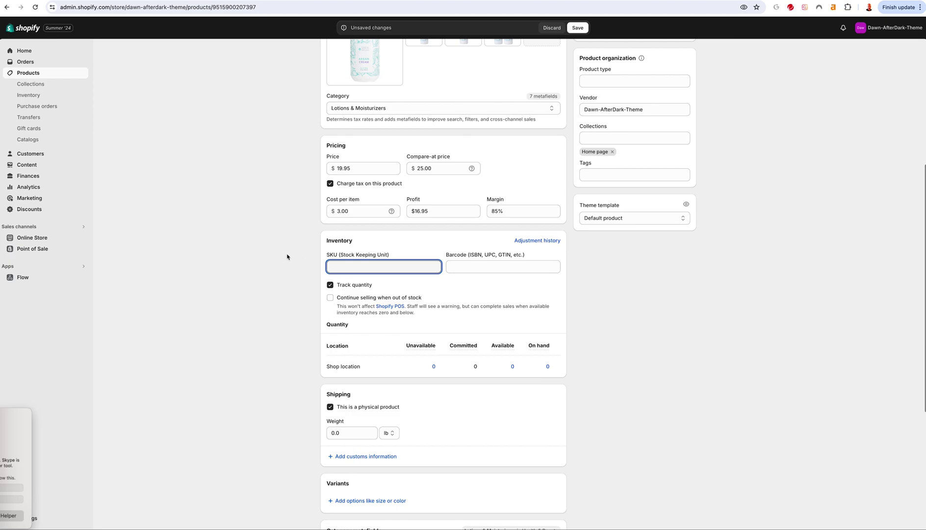
type("AR")
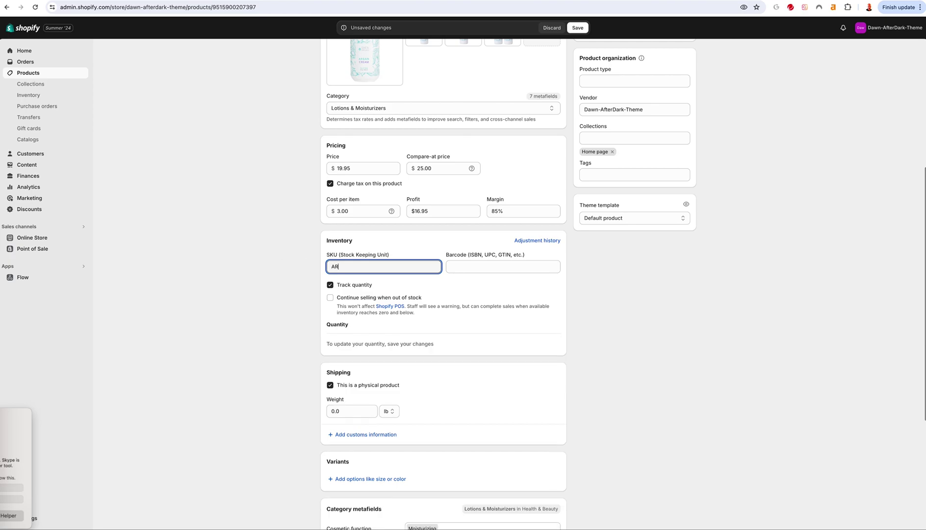
type("G-101")
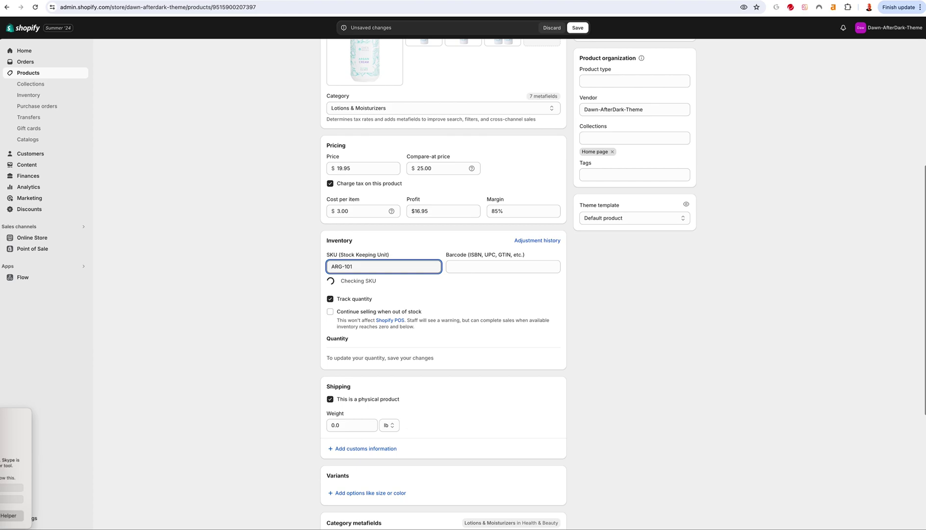
key("Tab")
left_click_drag(512, 256, 498, 255)
left_click(460, 264)
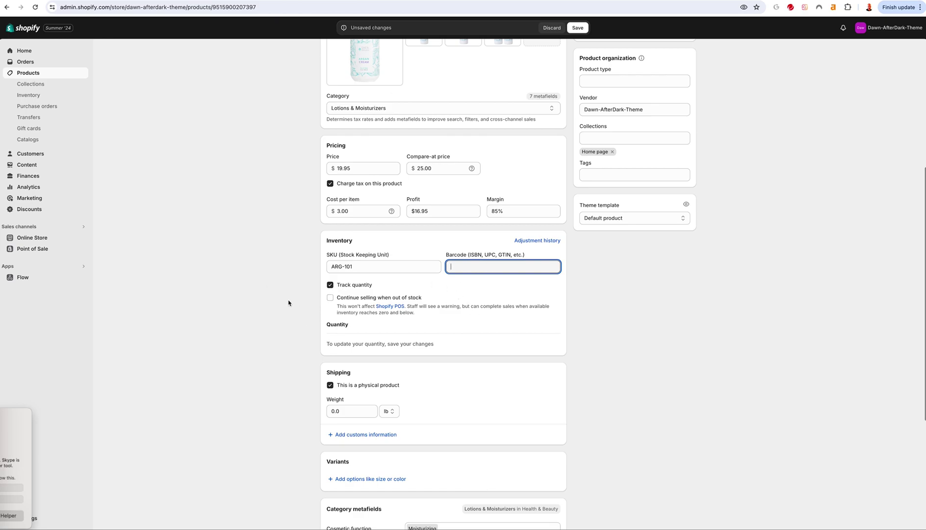
Set the product's shipping weight to 1.0 lb.
scroll(291, 313, "down", 2)
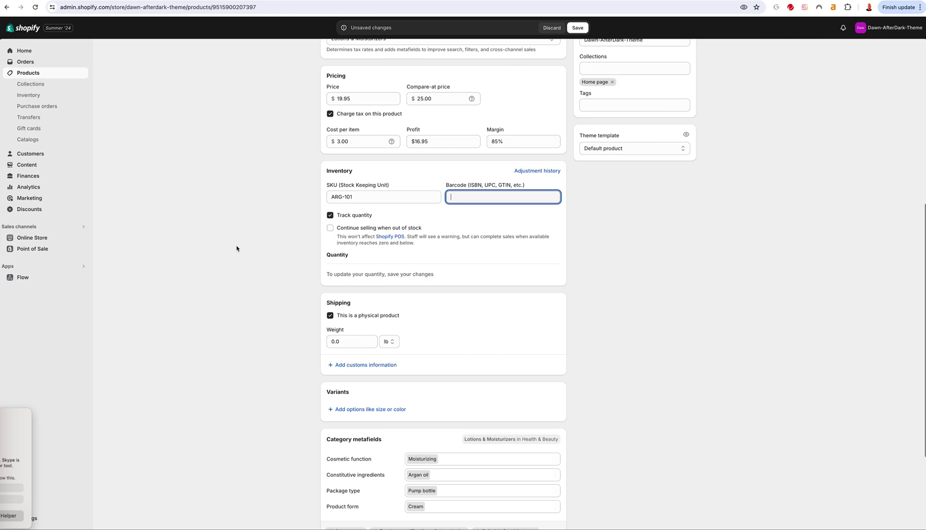
double_click(344, 342)
type("1")
left_click(250, 346)
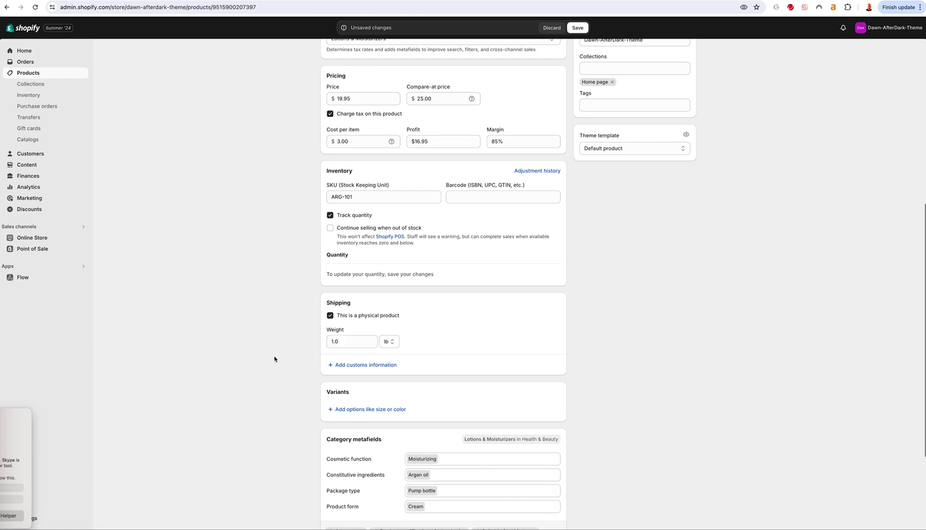
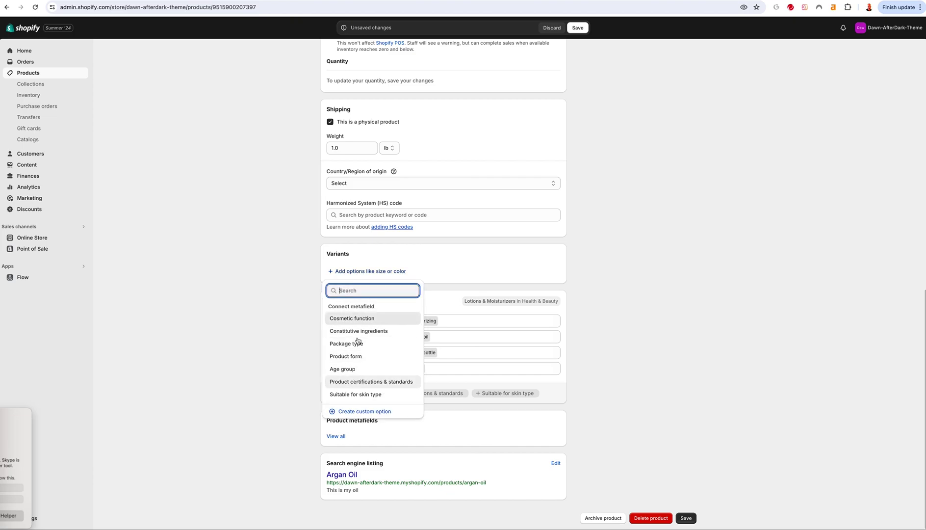
Create a custom variant option named Size for the product.
left_click(366, 412)
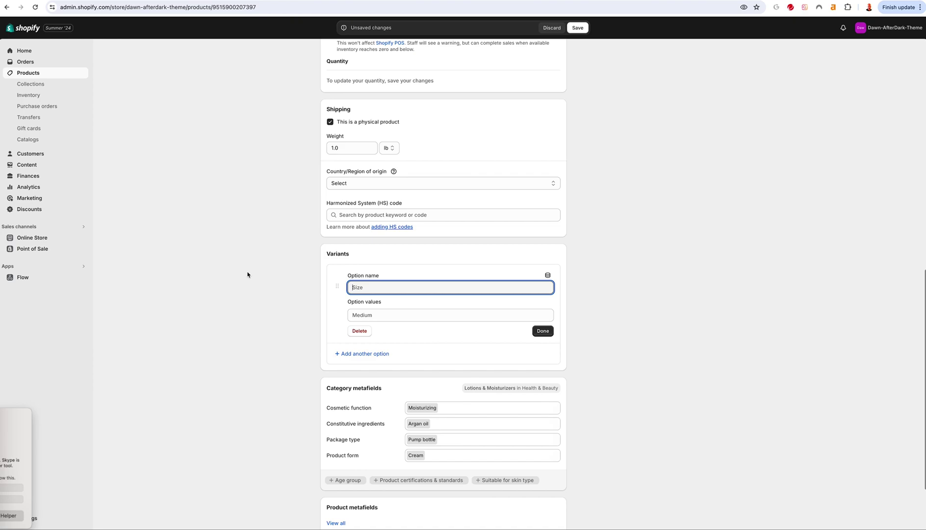
type("Size")
key("Tab")
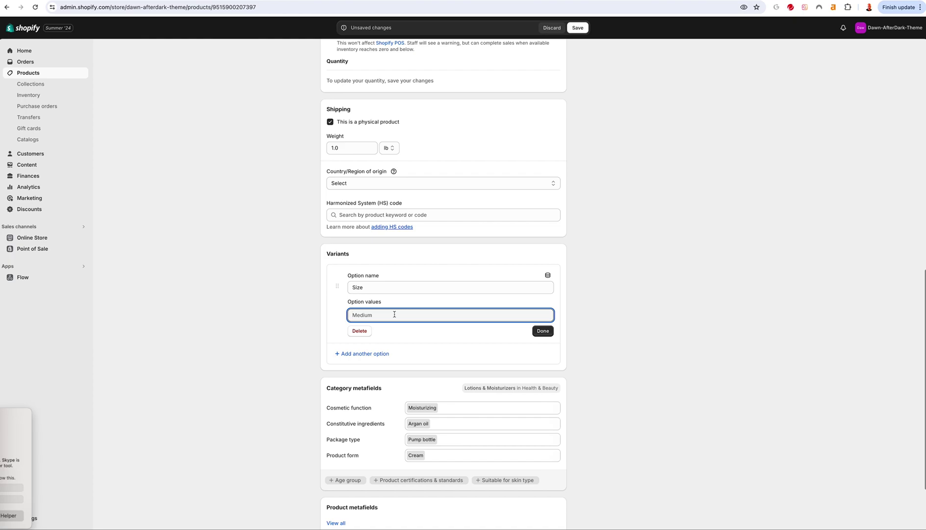
Give the Size option the values 1oz, 2oz and 8oz, and finish editing the option.
type("S")
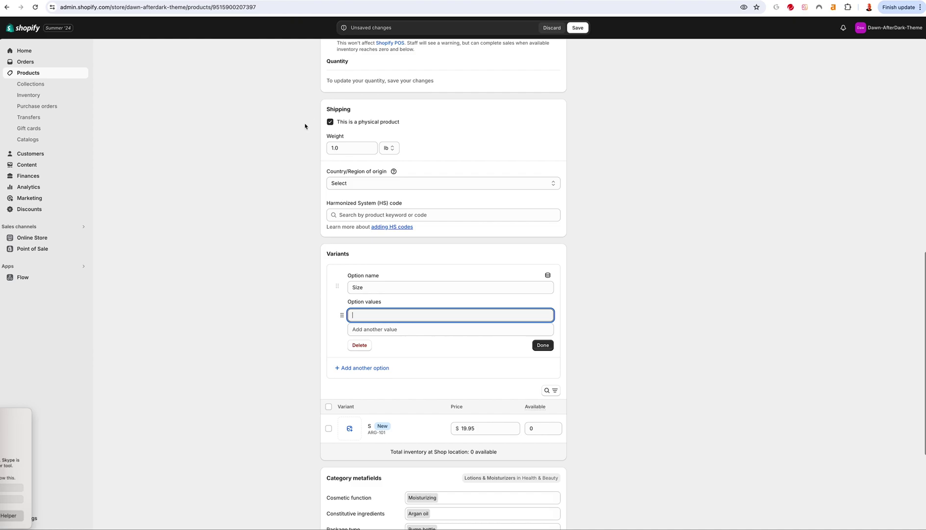
scroll(305, 127, "up", 5)
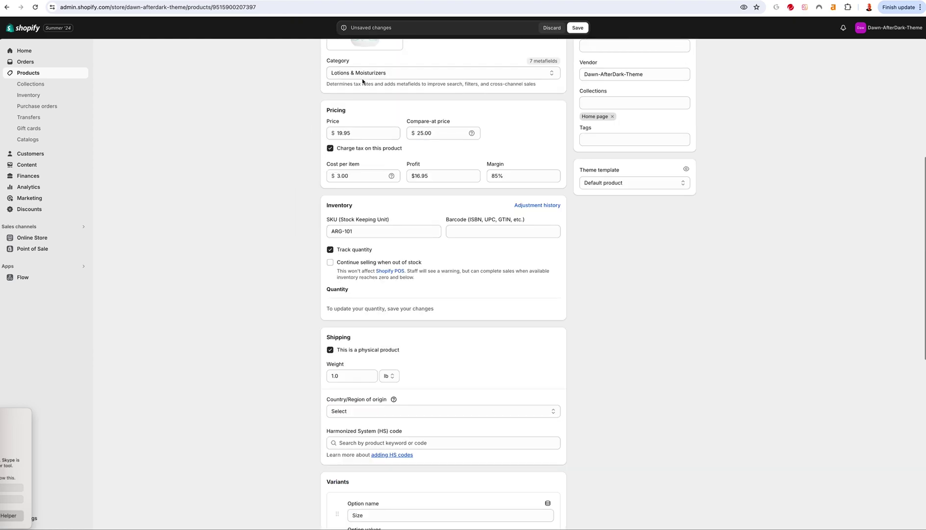
scroll(276, 311, "down", 5)
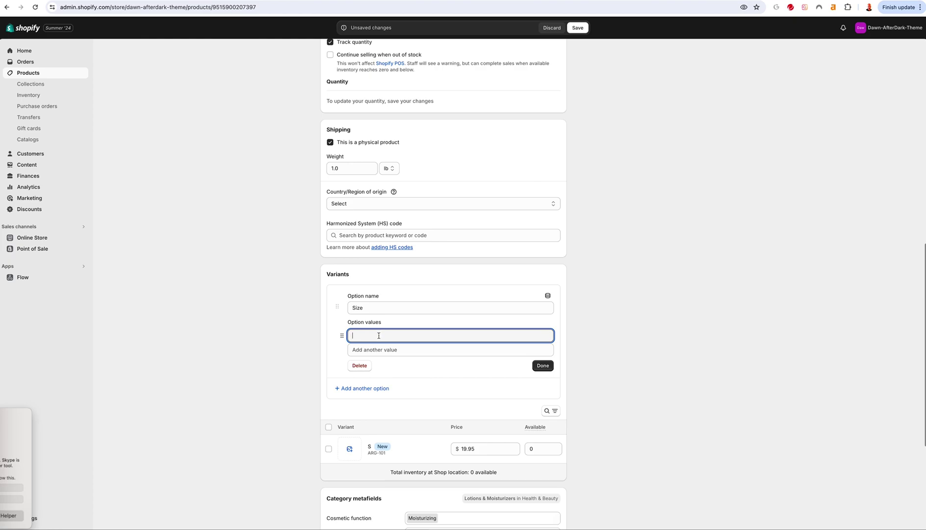
type("1oz")
key("Return")
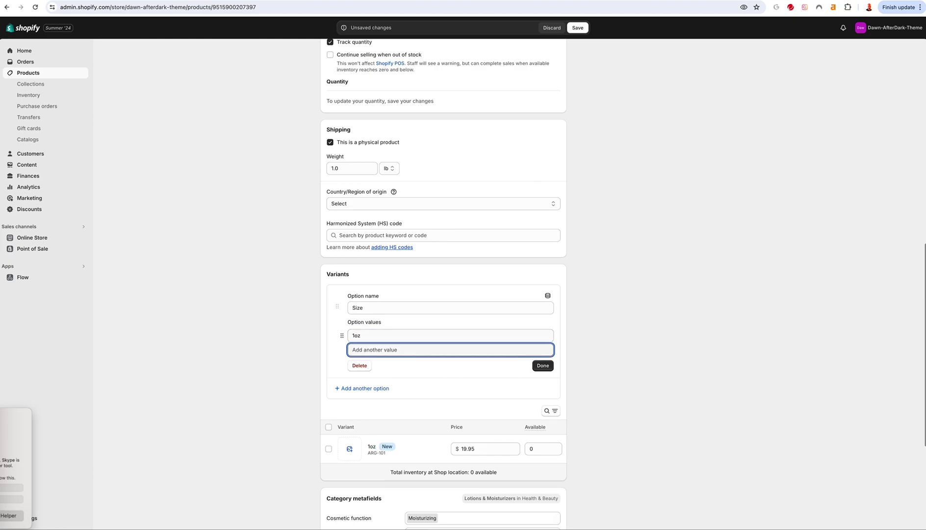
type("2oz")
key("Return")
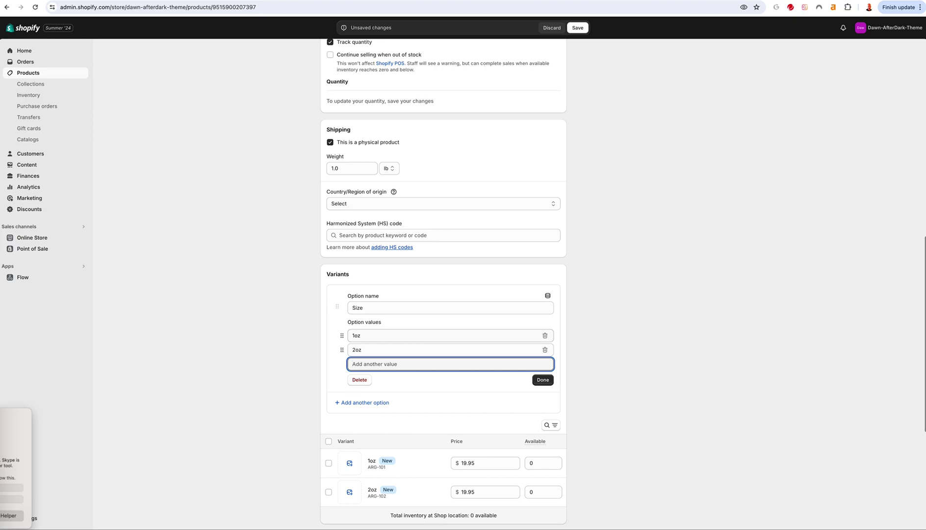
type("8oz")
key("Return")
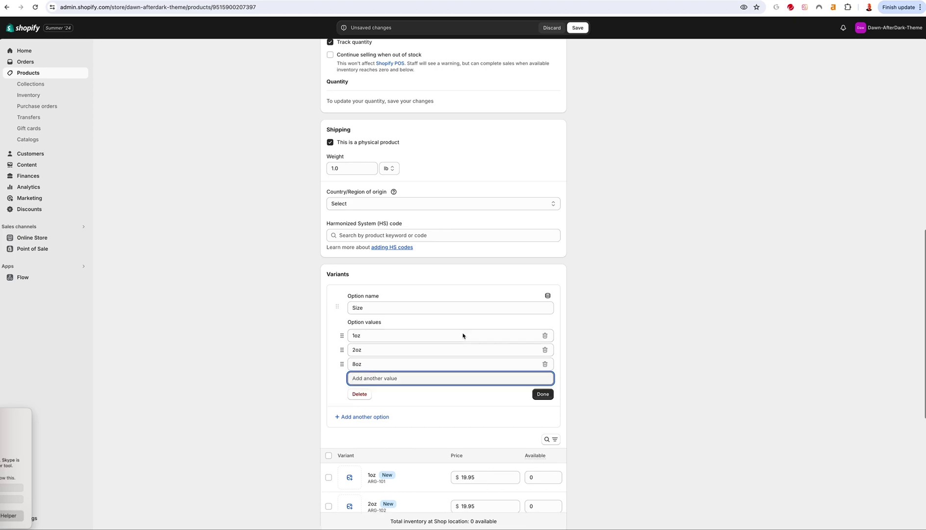
left_click(542, 394)
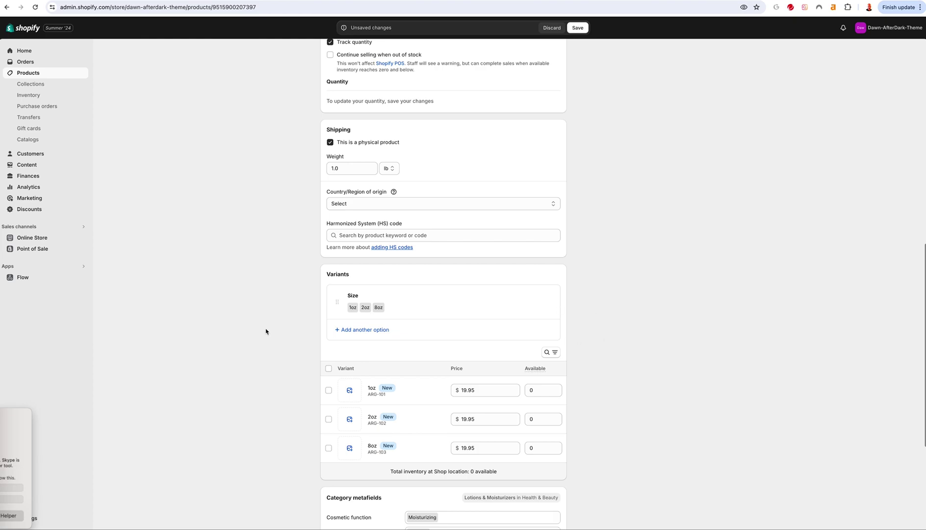
Add a second variant option named Color with the values Black, Blue and Red, and finish editing it.
left_click(368, 330)
left_click(369, 317)
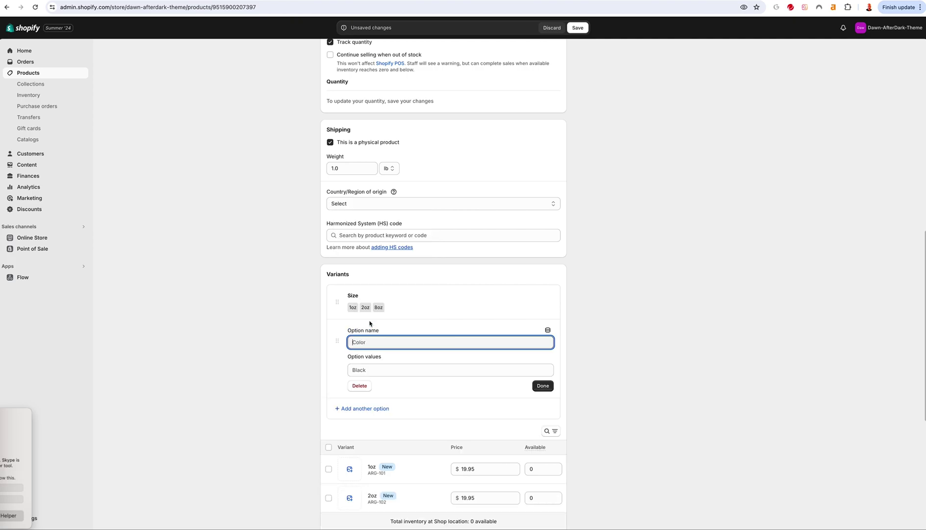
type("Color")
left_click(365, 369)
type("Black")
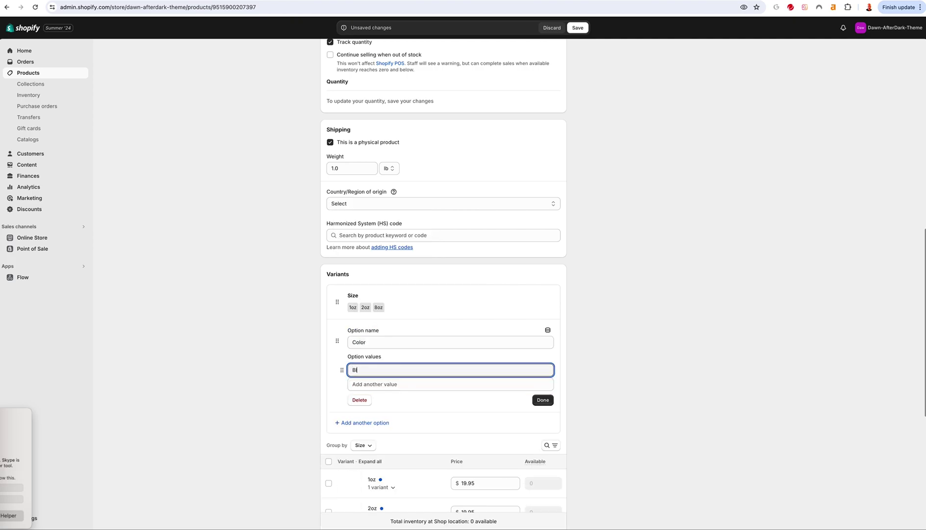
left_click(370, 388)
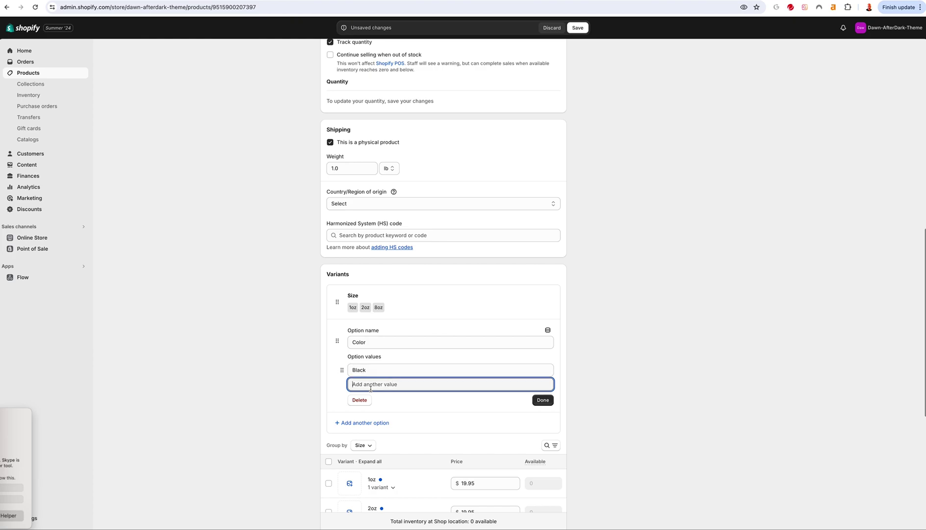
type("Blue")
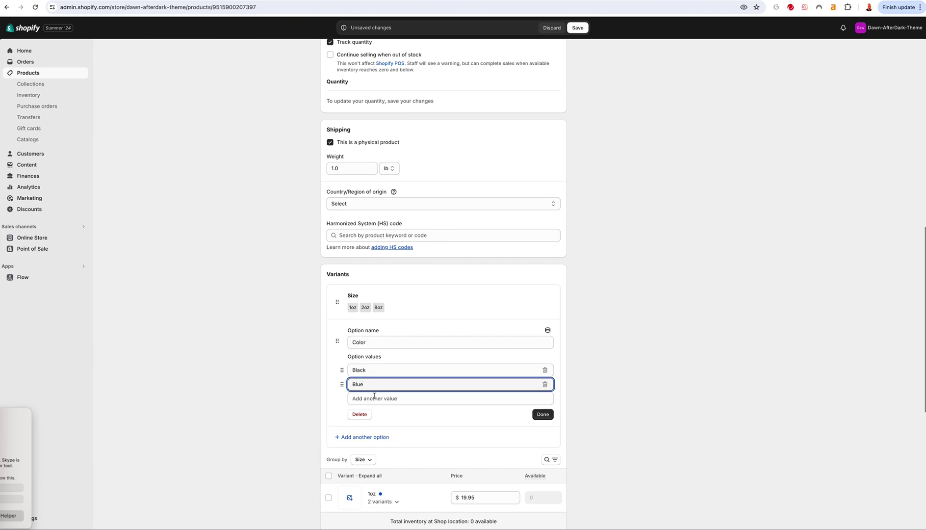
left_click(374, 397)
type("Red")
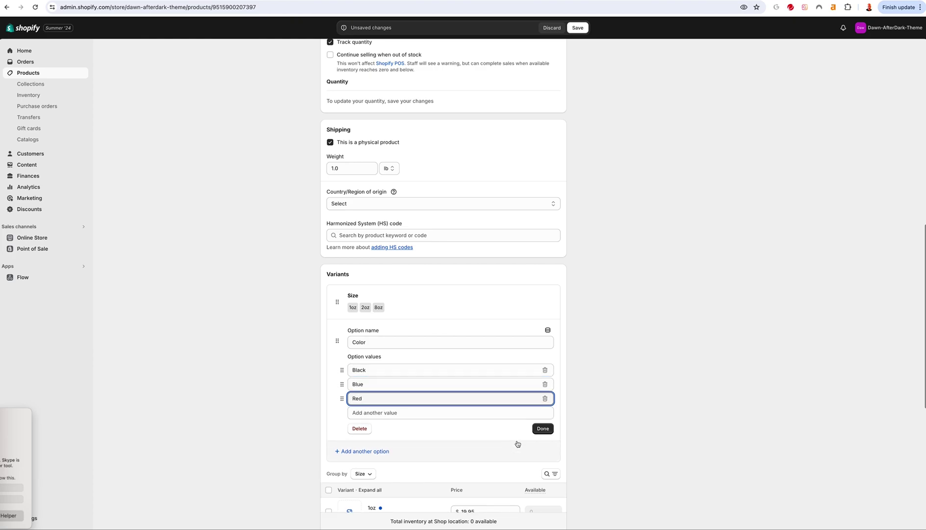
left_click(542, 428)
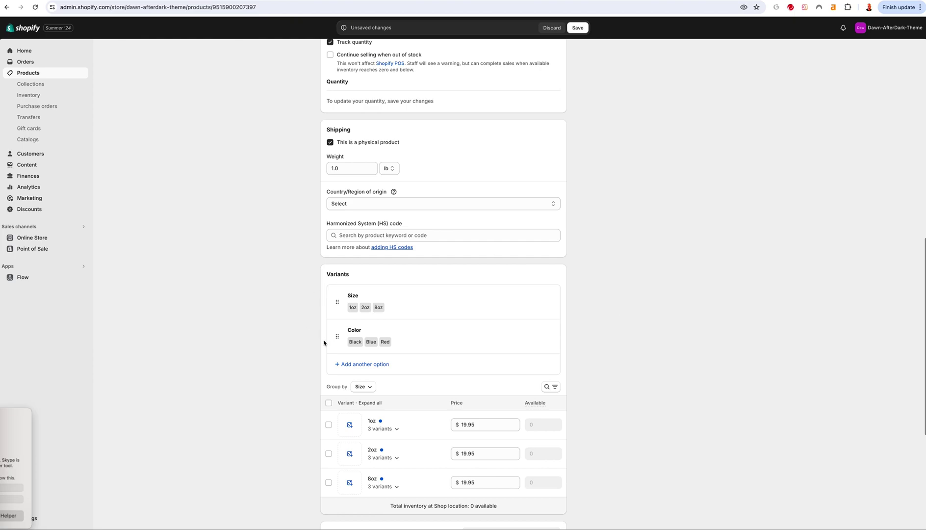
Examine the colour variants listed under the 1oz, 2oz and 8oz sizes, including their price and availability fields.
scroll(241, 343, "down", 5)
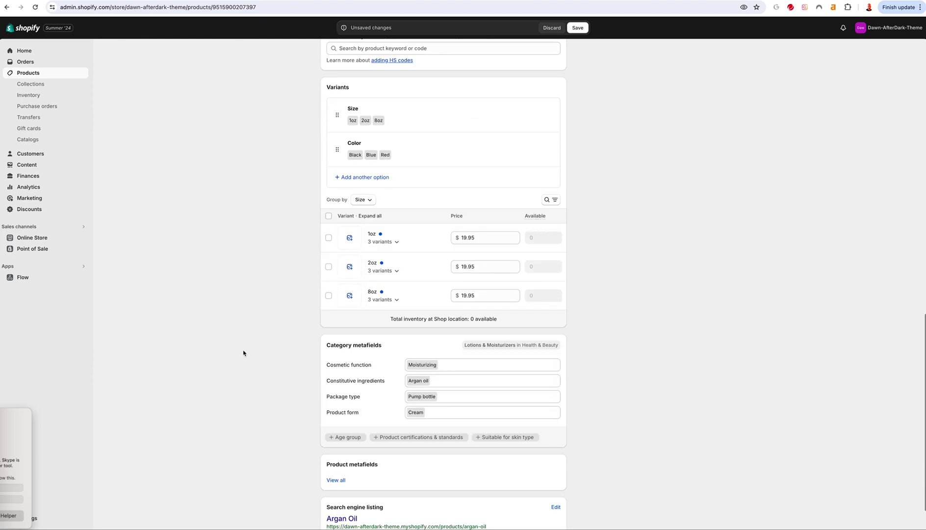
left_click(394, 243)
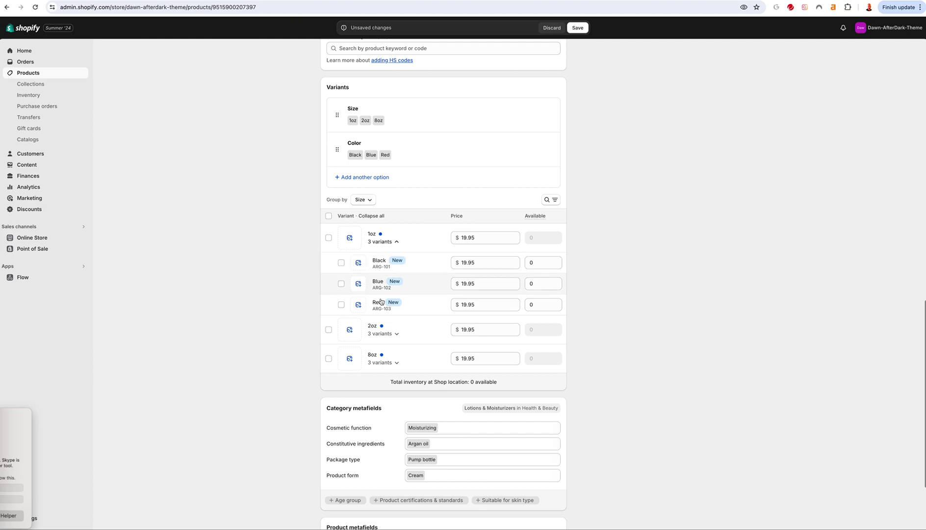
left_click(398, 244)
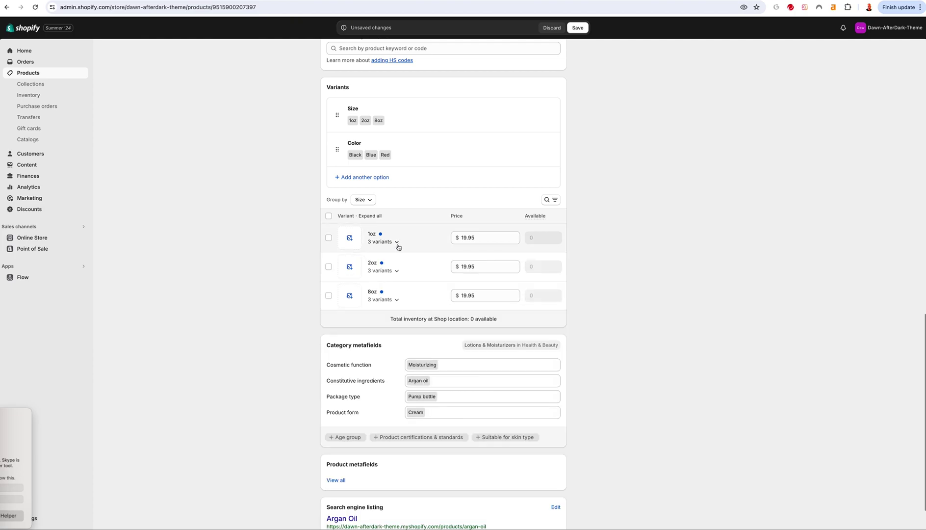
left_click(398, 272)
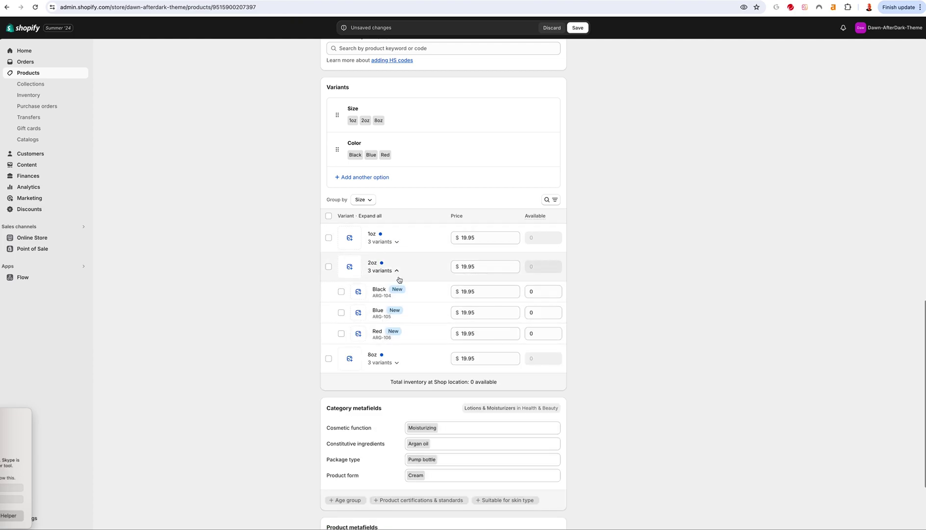
left_click(398, 271)
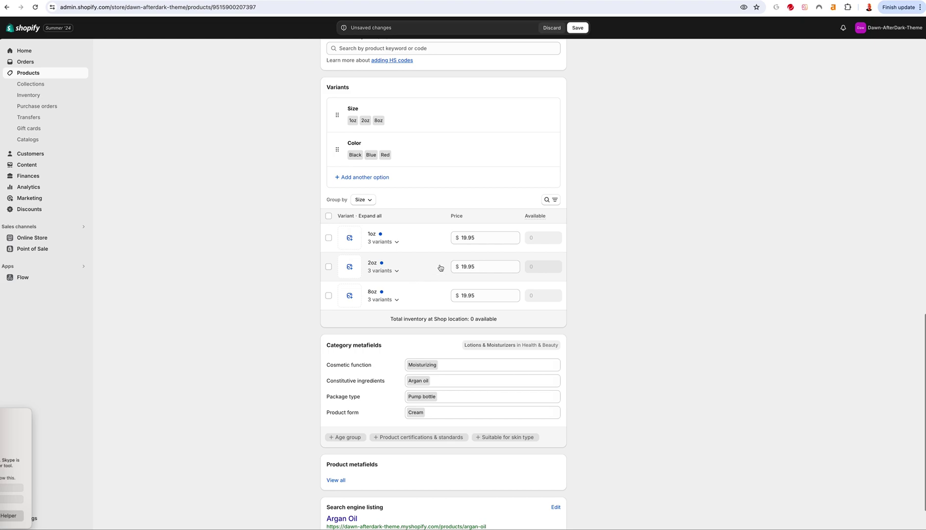
left_click(397, 300)
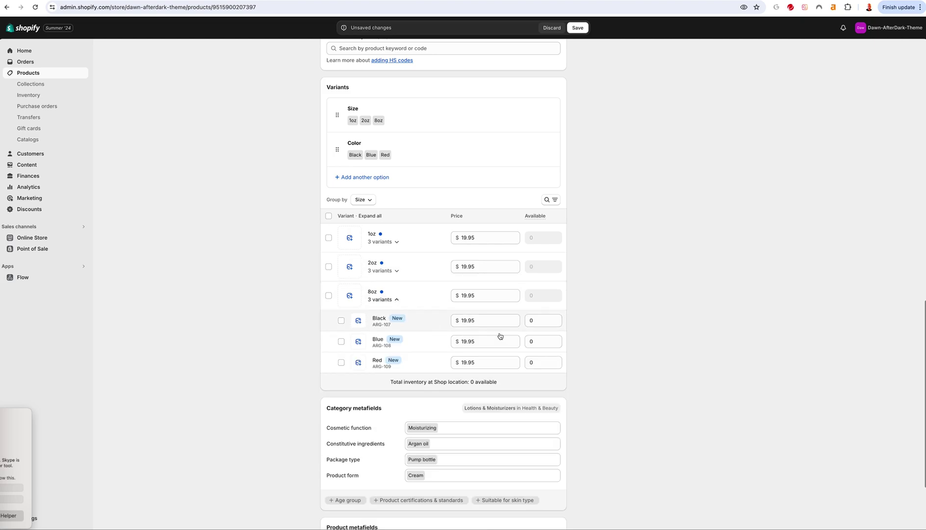
left_click(474, 321)
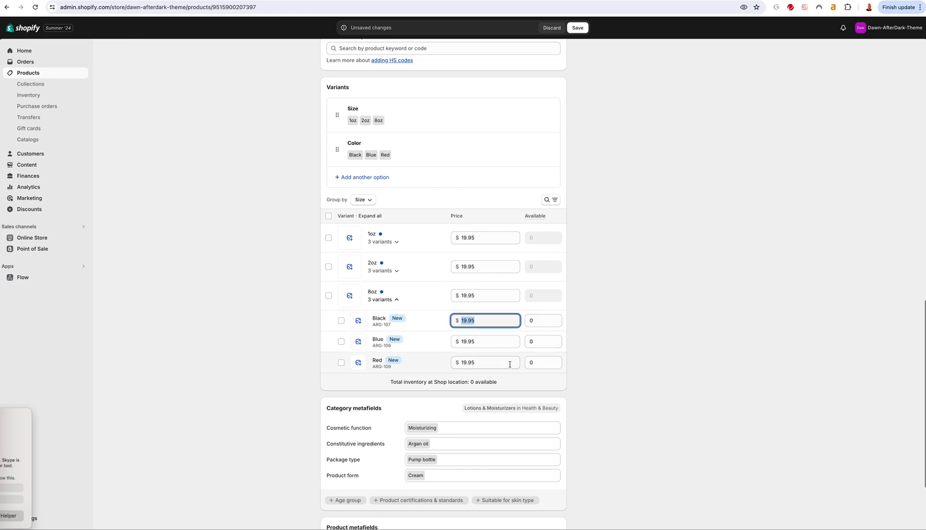
left_click(532, 321)
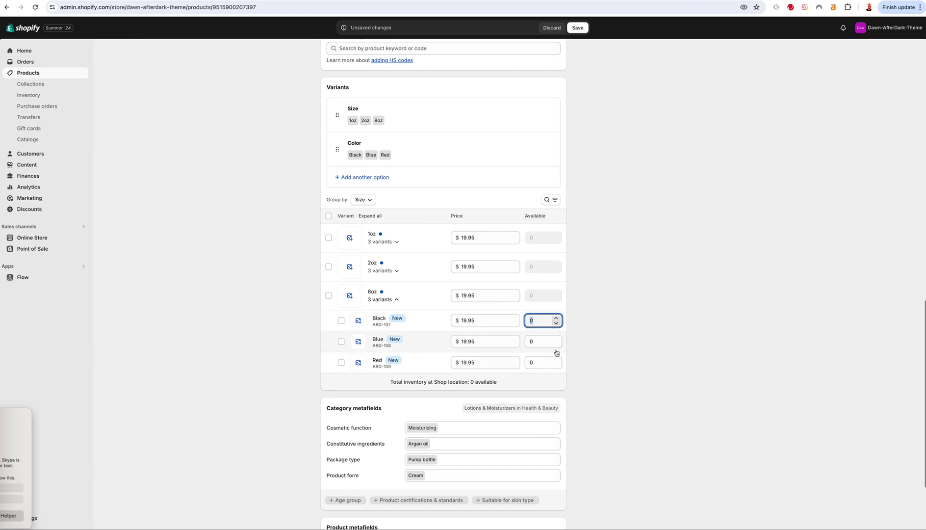
Expand the 1oz and 2oz variant groups and set the 1oz Blue variant's price to $21.95.
left_click(397, 242)
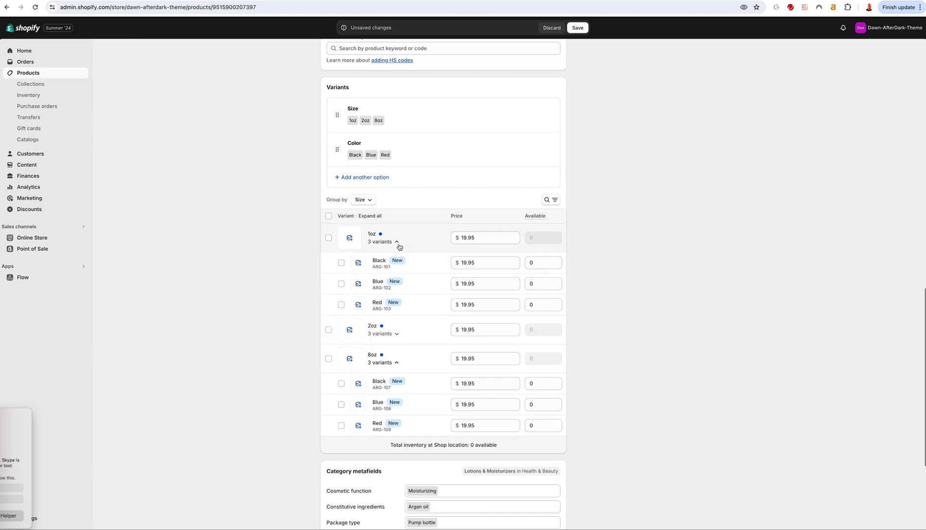
left_click(396, 333)
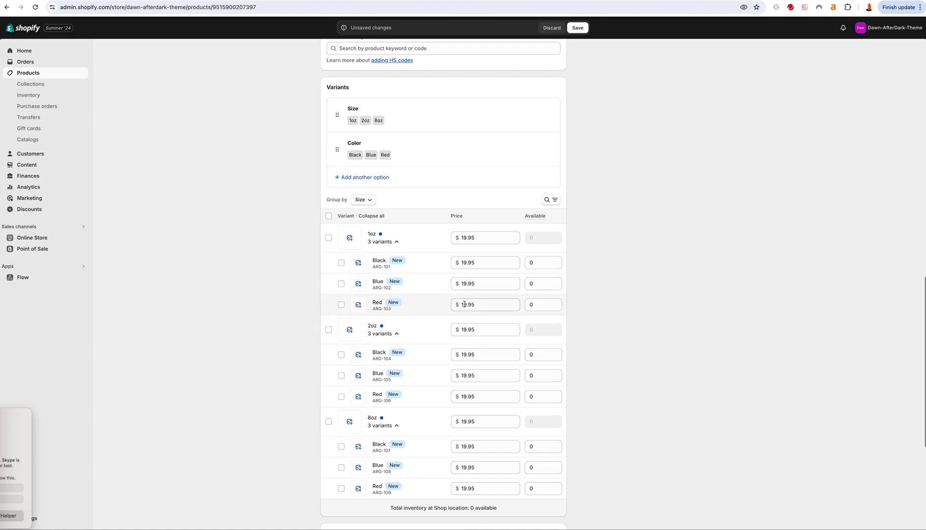
left_click(465, 287)
type("21")
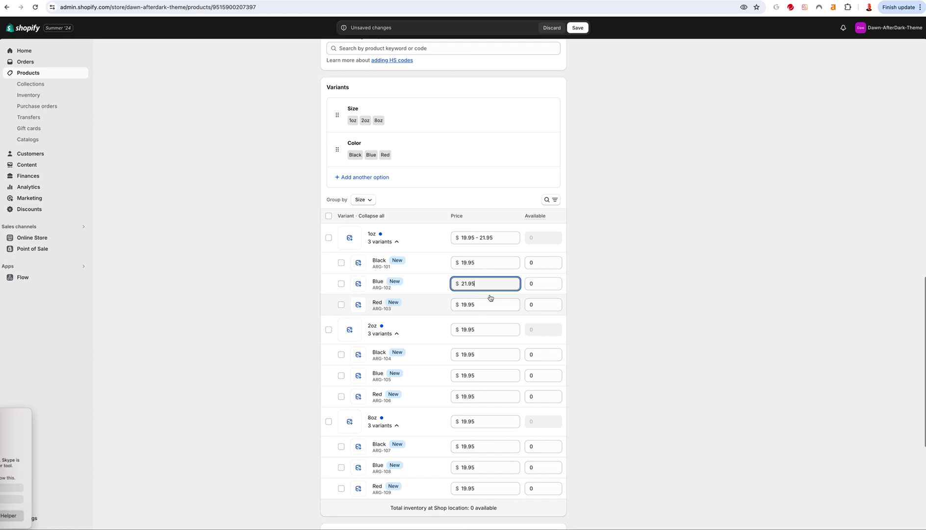
left_click(532, 240)
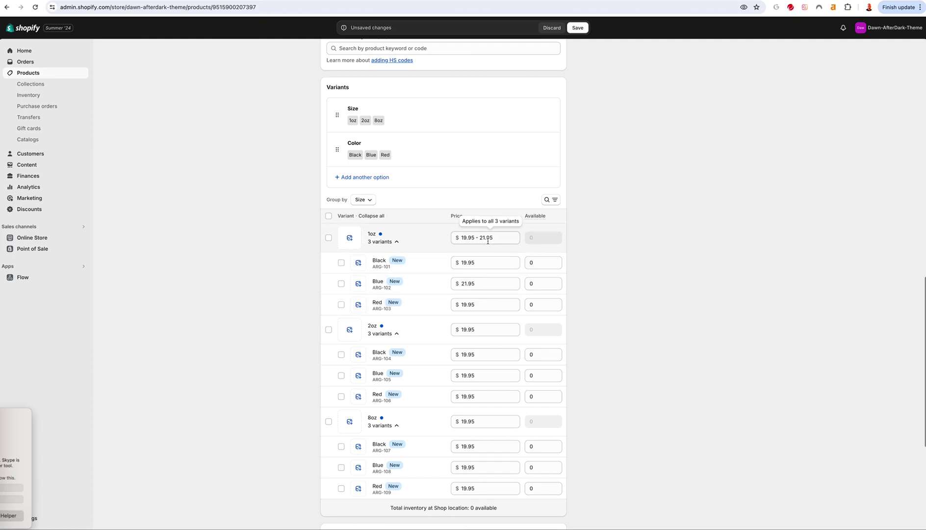
Set the available quantity to 1 for the 1oz Black variant and 3 for the 1oz Blue variant.
left_click(476, 262)
key("Tab")
type("1")
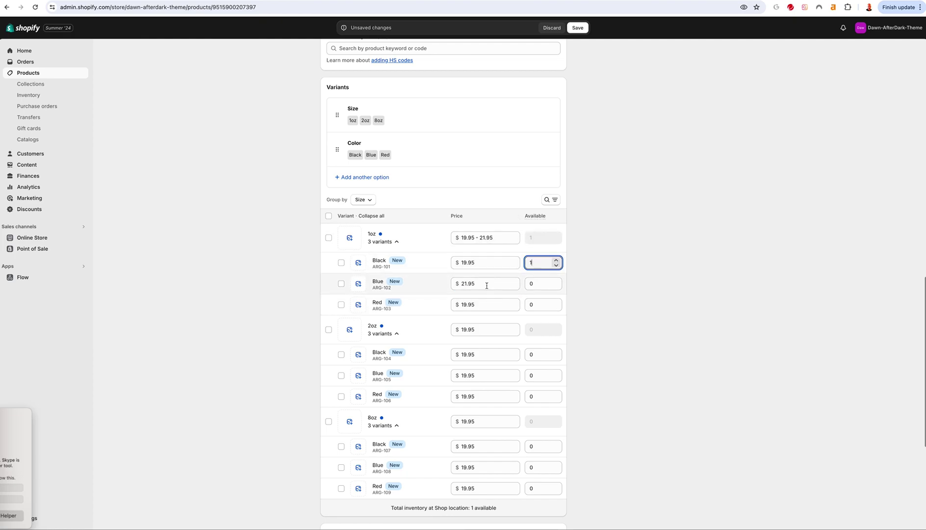
left_click(502, 285)
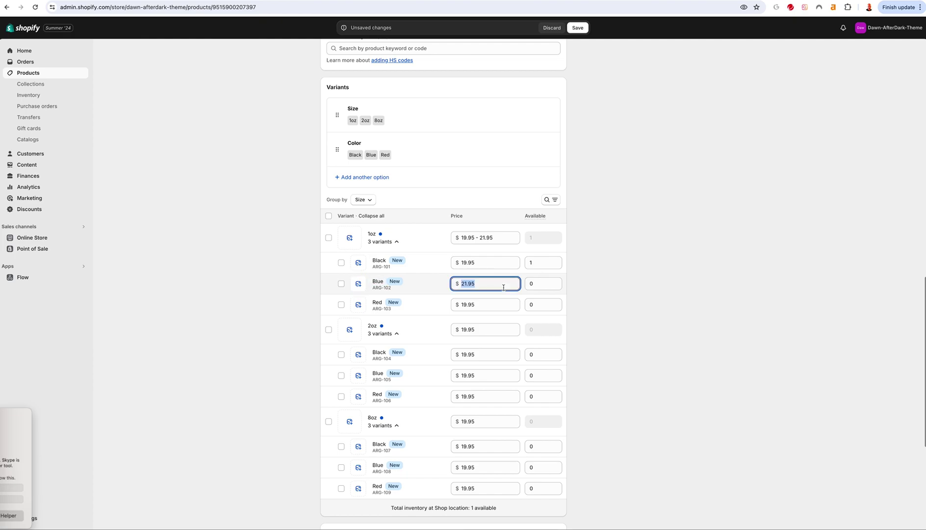
key("Tab")
type("3")
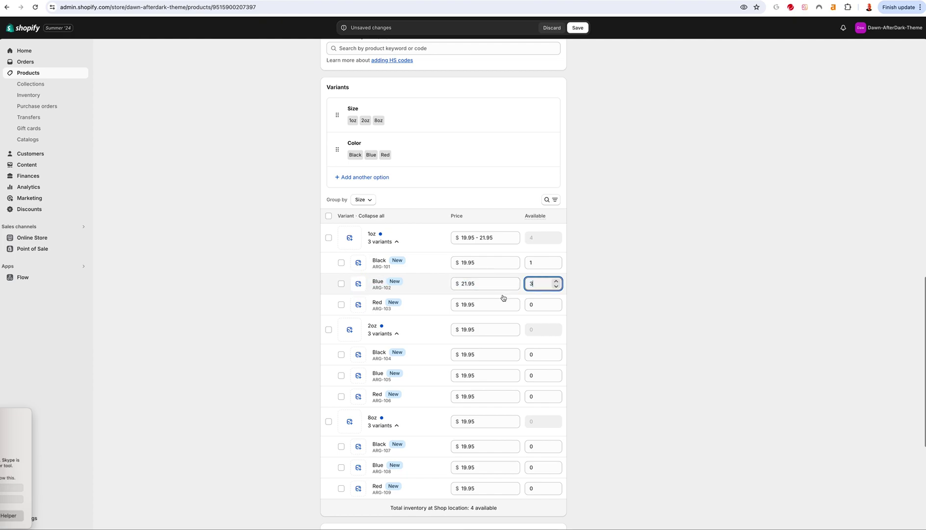
Set the 1oz Red variant's price to $24.95 and its available quantity to 8.
left_click(487, 305)
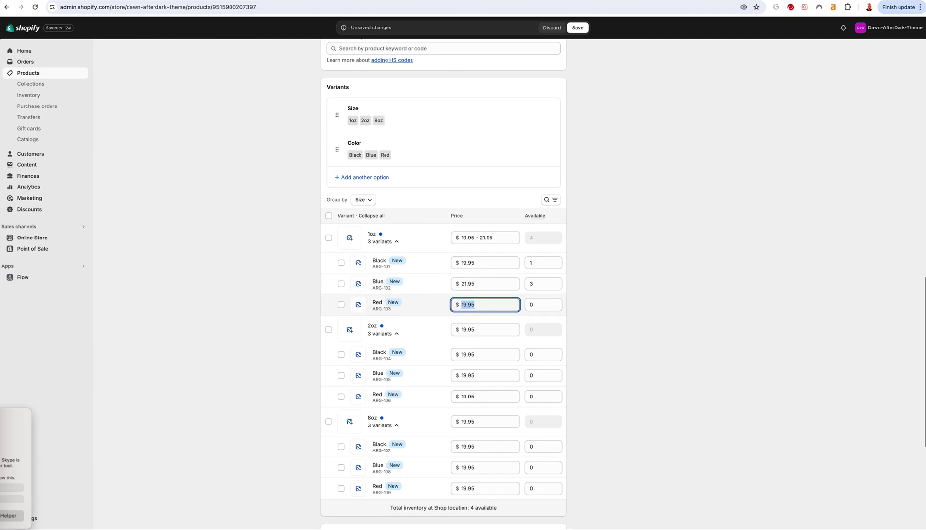
type("24.95")
key("Tab")
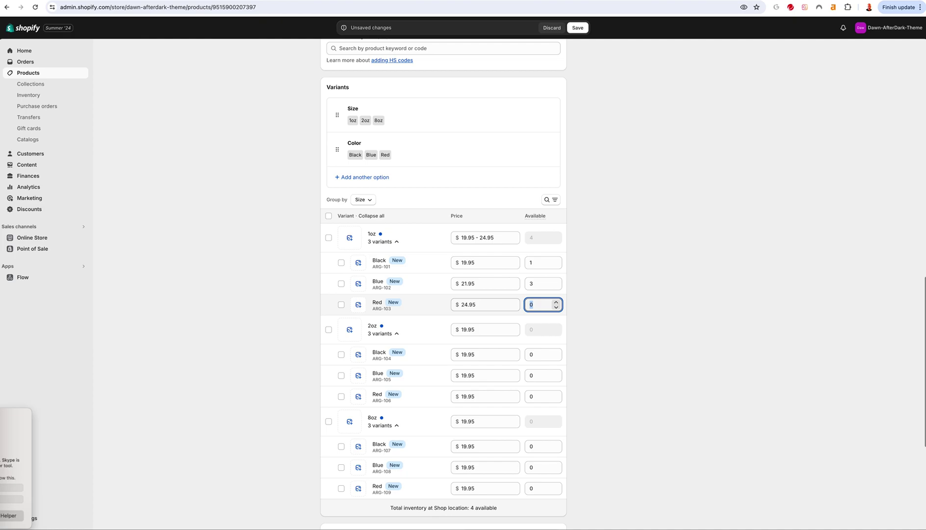
type("8")
Set the price of the whole 2oz group to $21.91 and the 2oz Black variant's price to $21.95.
left_click(477, 331)
type("21")
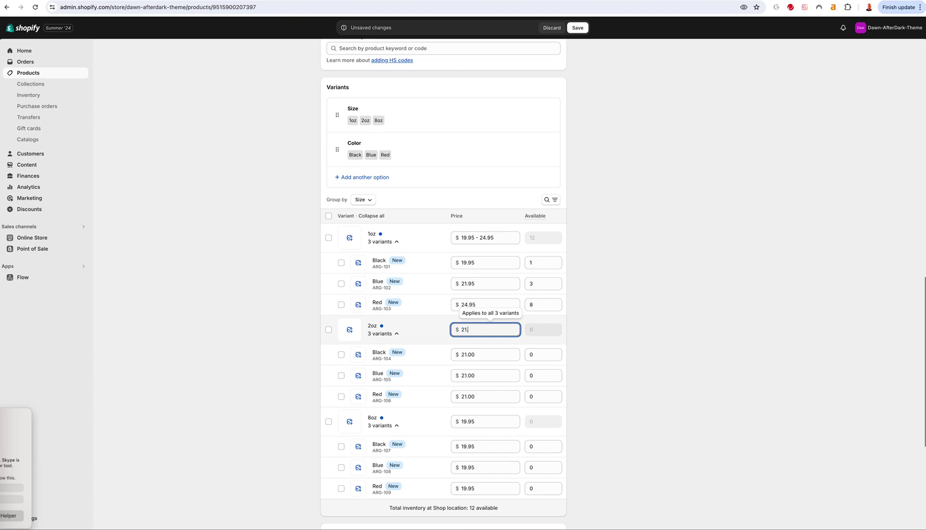
left_click(481, 357)
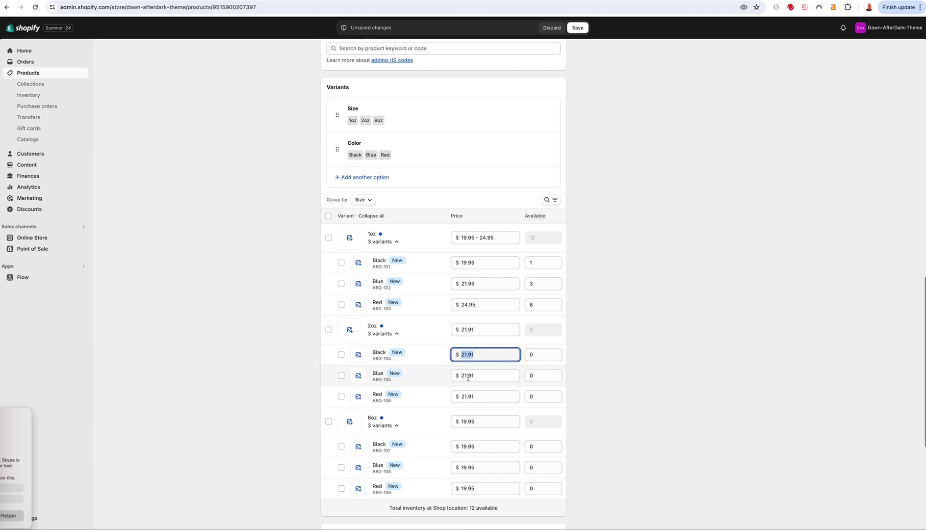
left_click(479, 354)
key("BackSpace")
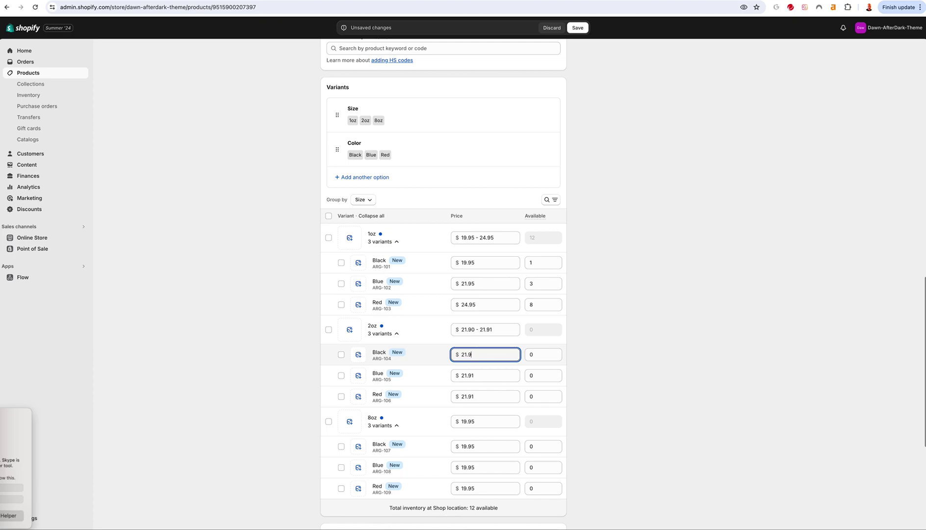
type("5")
Set the 2oz Blue variant's price to $22.95 and the 2oz Red variant's price to $24.95.
key("Tab")
key("Tab")
key("Tab")
key("Tab")
key("Tab")
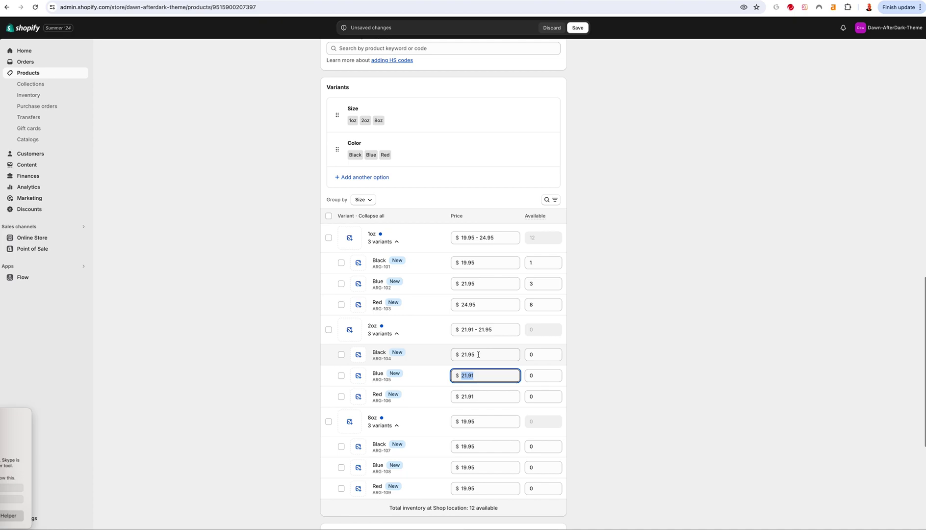
type("23.945")
key("Tab")
key("Tab")
key("Tab")
key("Tab")
key("Tab")
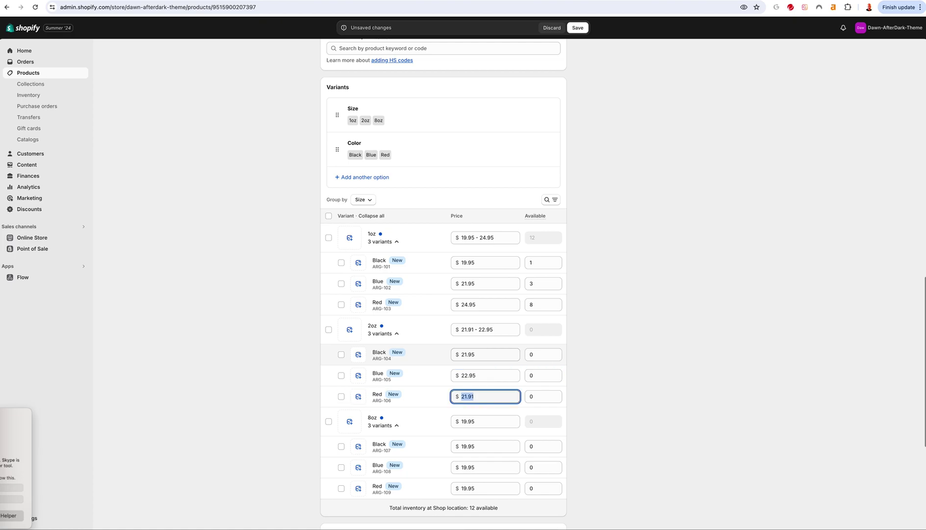
type("24.95")
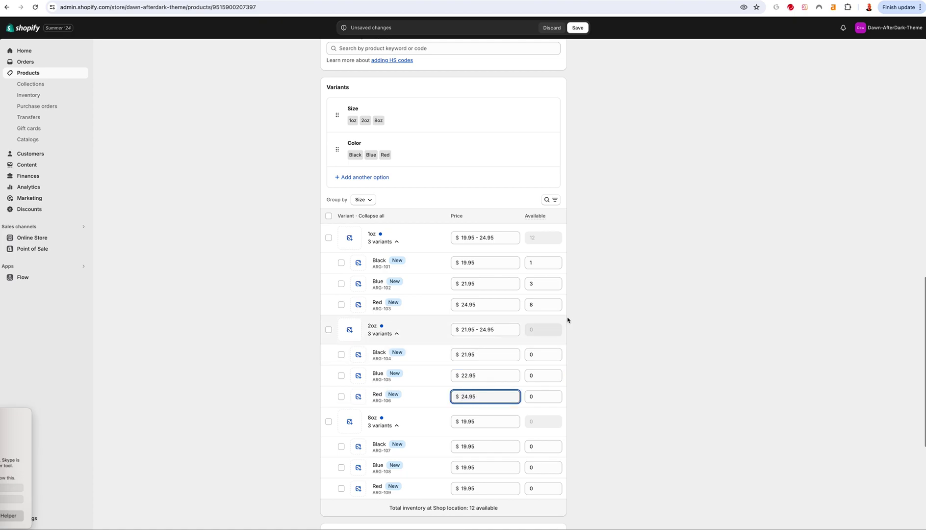
Set the available quantities of the 2oz variants to 2 for Black, 4 for Blue and 6 for Red.
left_click(536, 358)
type("2")
left_click(538, 374)
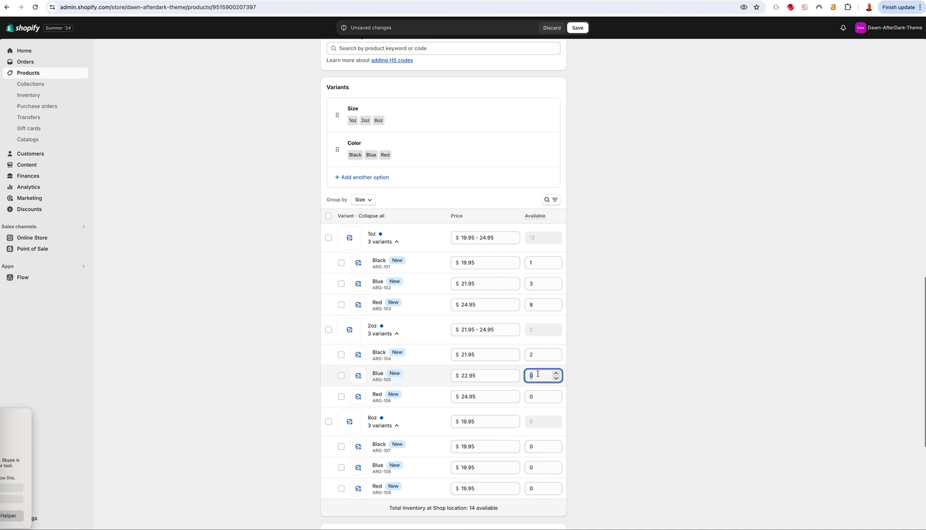
type("4")
left_click(542, 396)
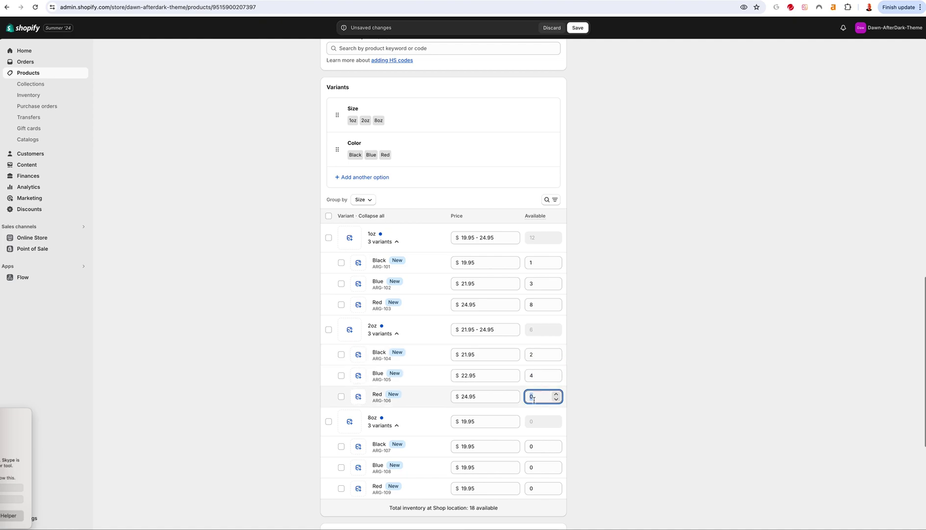
type("6")
Set the price of the whole 8oz variant group to $29.95.
scroll(485, 388, "down", 3)
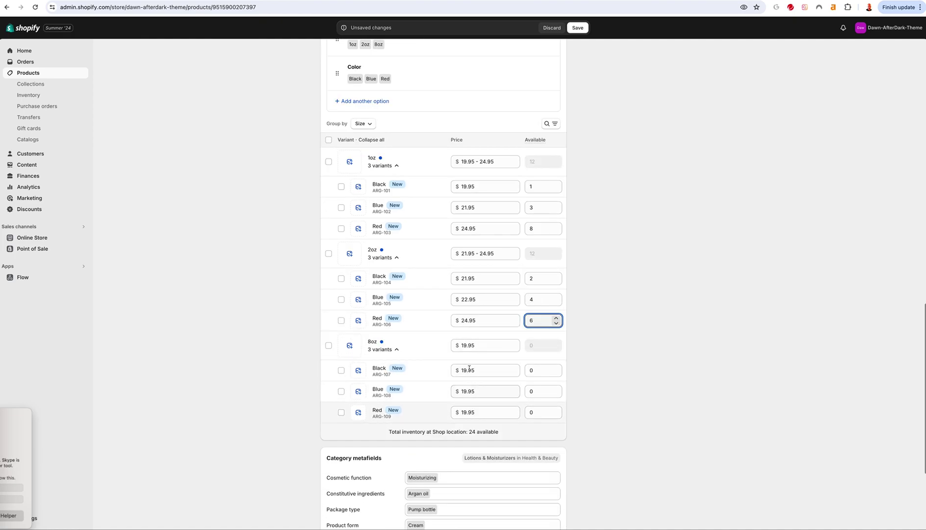
left_click(478, 346)
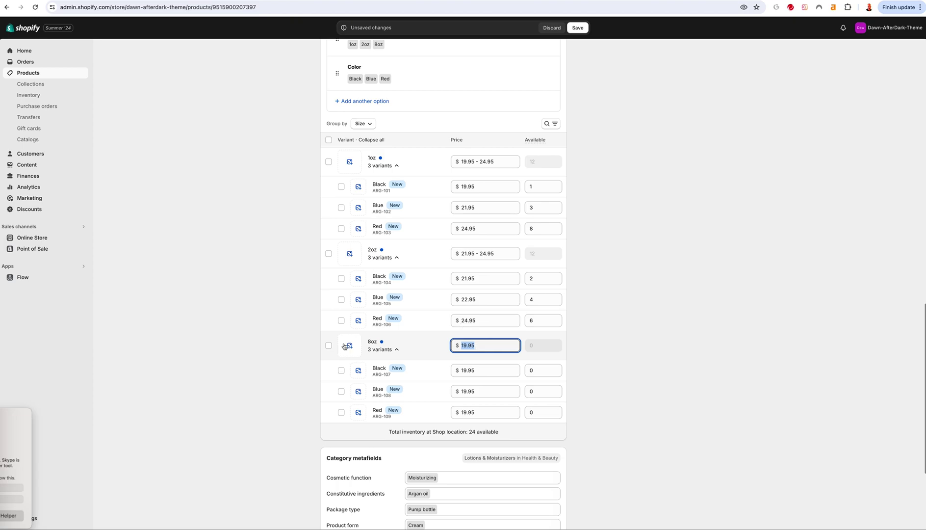
type("29.9")
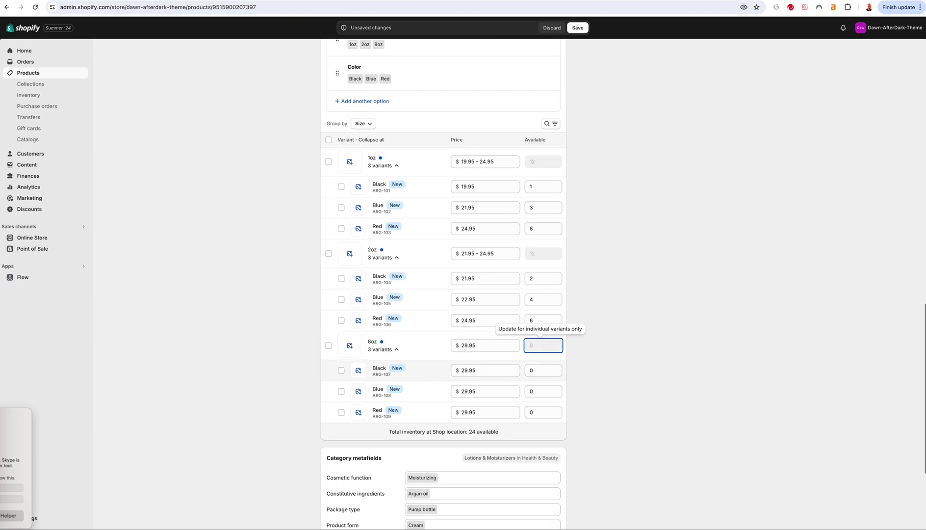
Set the 8oz Black variant's available quantity to 10.
key("Tab")
key("Tab")
key("Tab")
key("Tab")
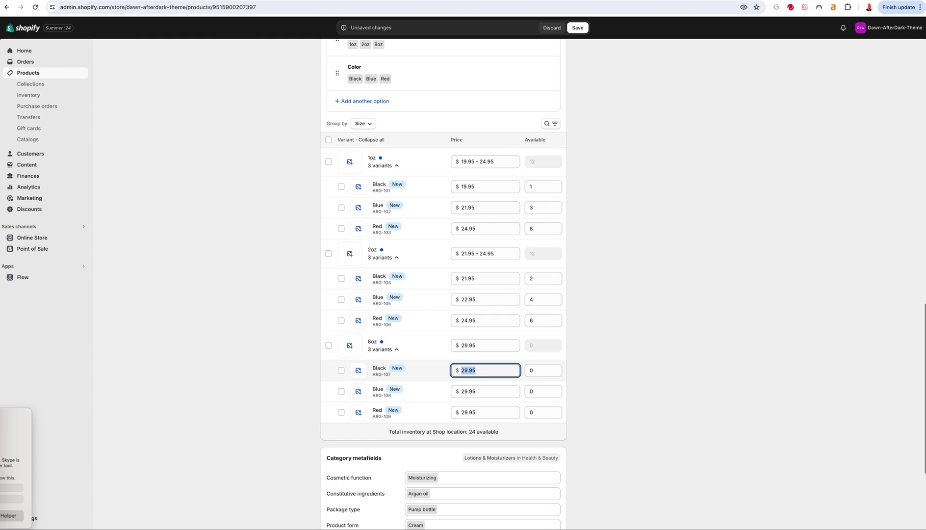
key("Tab")
key("shift+Tab")
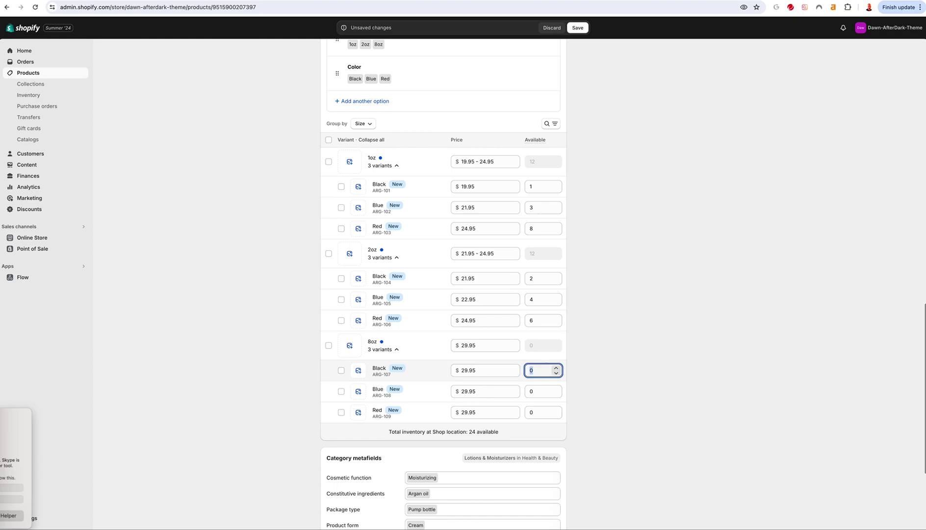
key("Tab")
key("Tab")
key("Tab")
key("Tab")
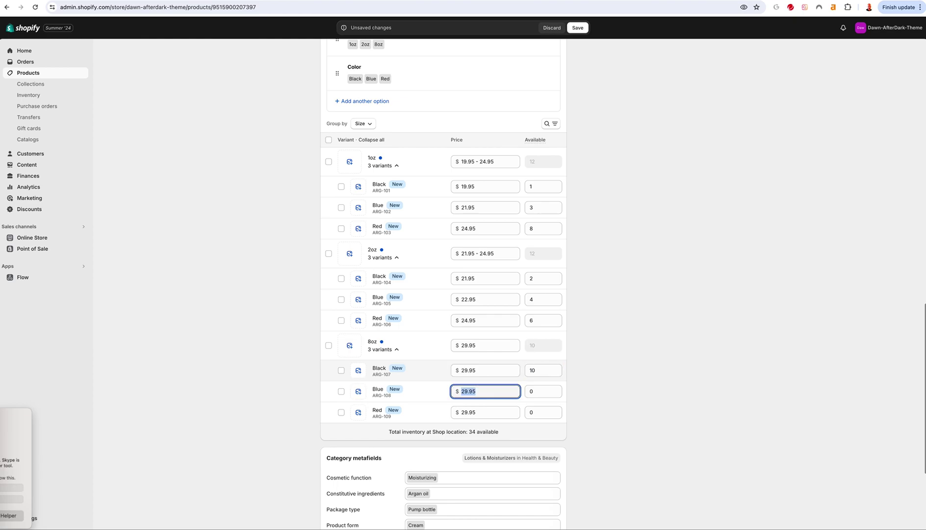
Set the 8oz Blue variant's price to $31.95 and its available quantity to 4.
type("31.")
key("Tab")
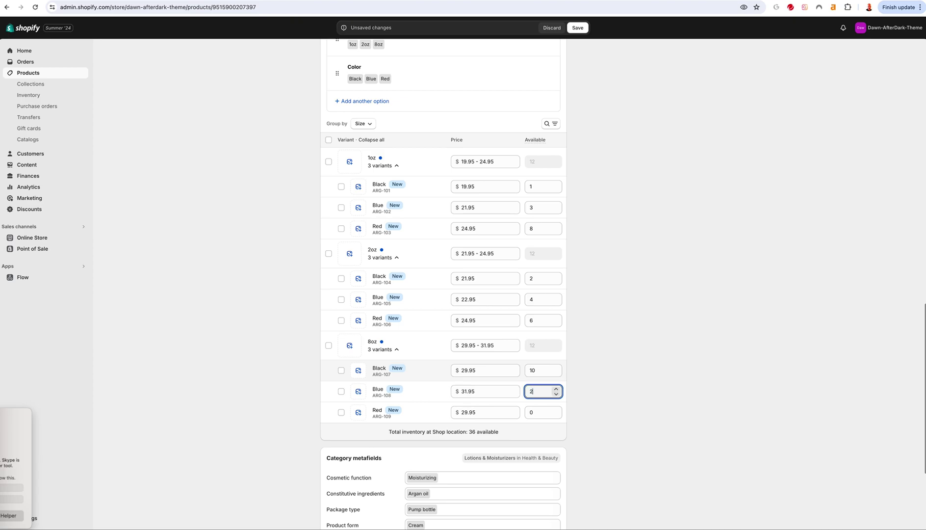
type("2")
key("BackSpace")
type("4")
Set the 8oz Red variant's price to $39.95 and save the product.
key("Tab")
key("Tab")
key("Tab")
key("Tab")
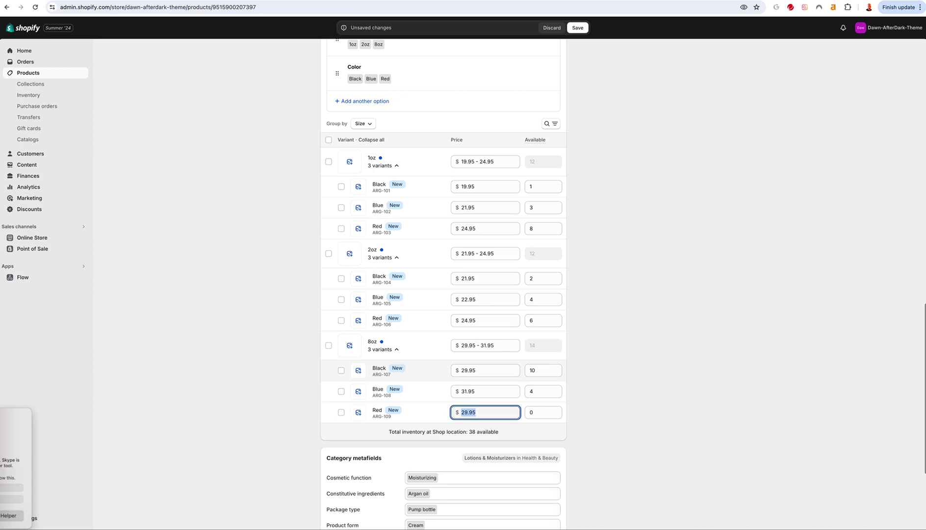
type("39")
left_click(709, 278)
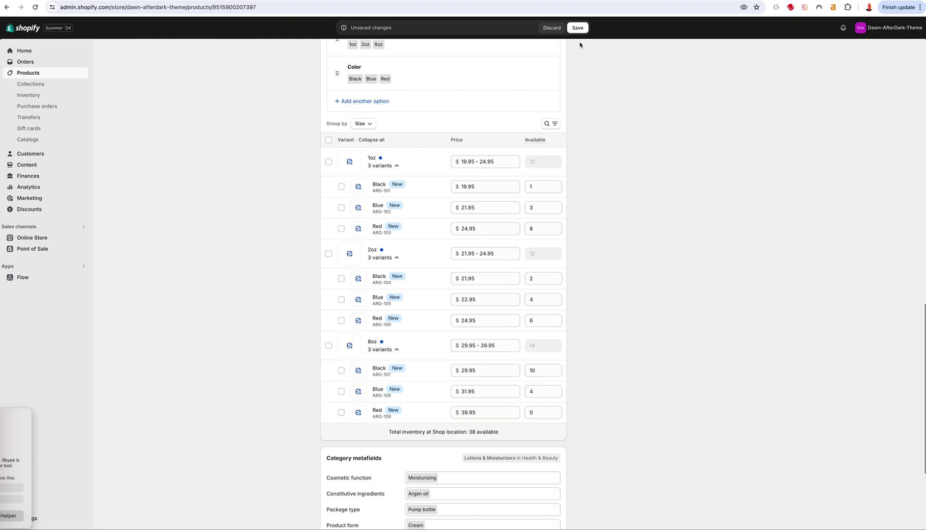
left_click(572, 28)
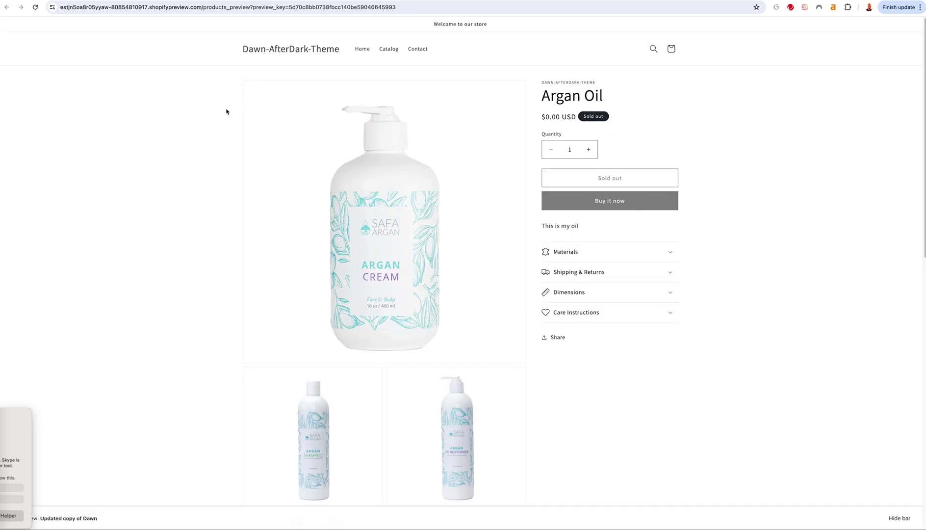
Reload the storefront preview, check the price and availability of different size and colour combinations, and close the preview.
left_click(35, 7)
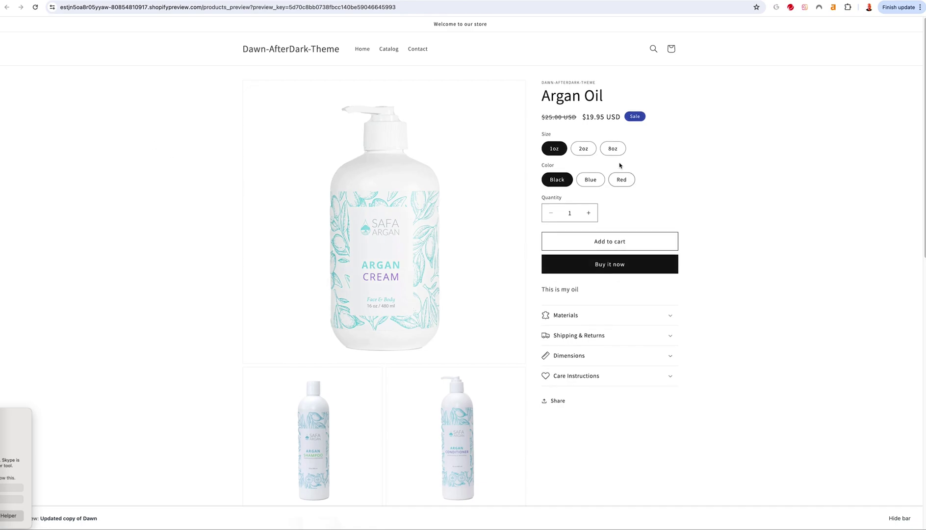
left_click(584, 148)
left_click(614, 149)
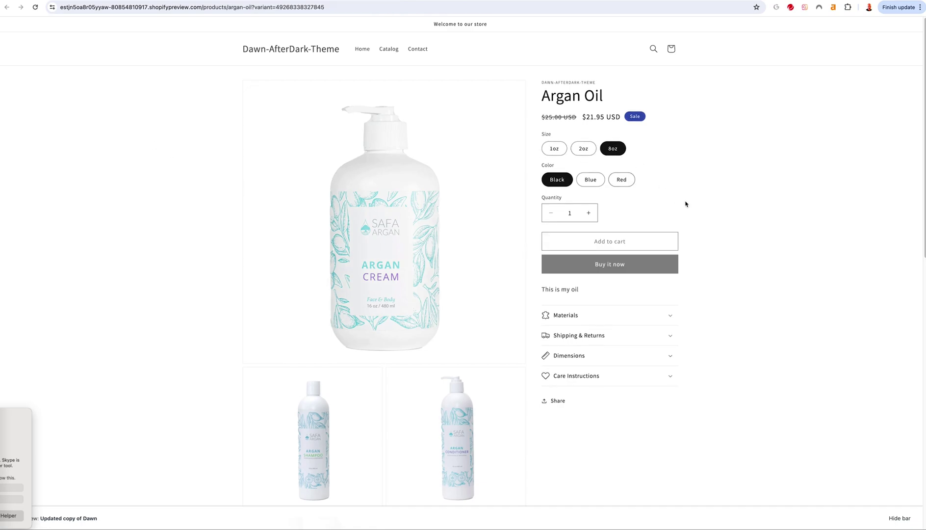
left_click(554, 149)
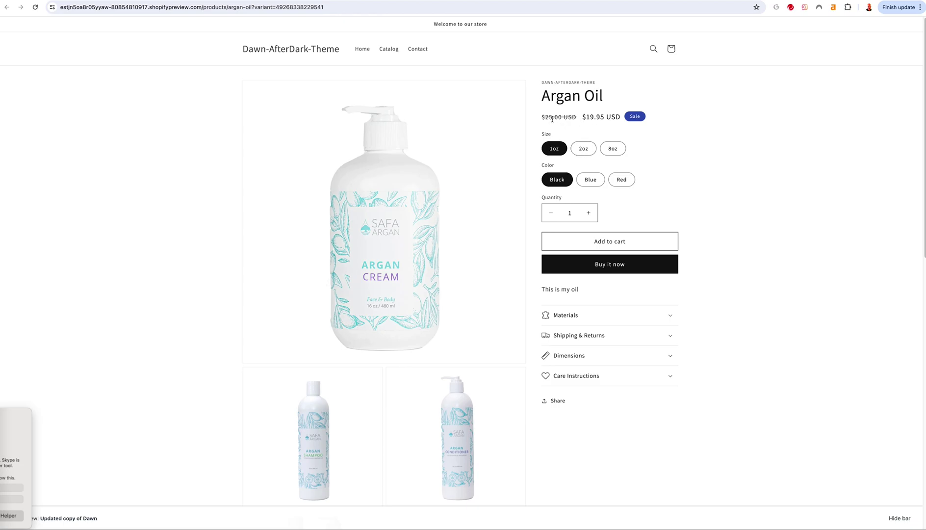
left_click(578, 148)
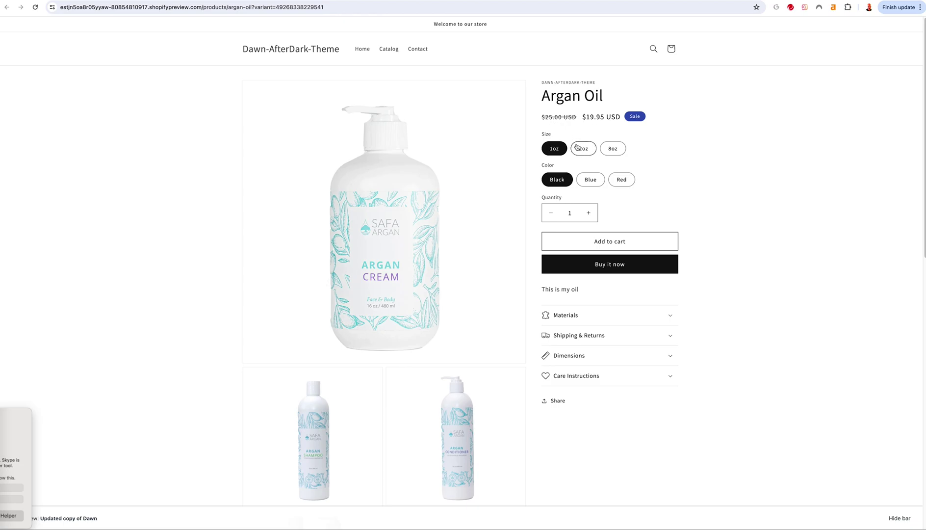
left_click(586, 180)
left_click(611, 151)
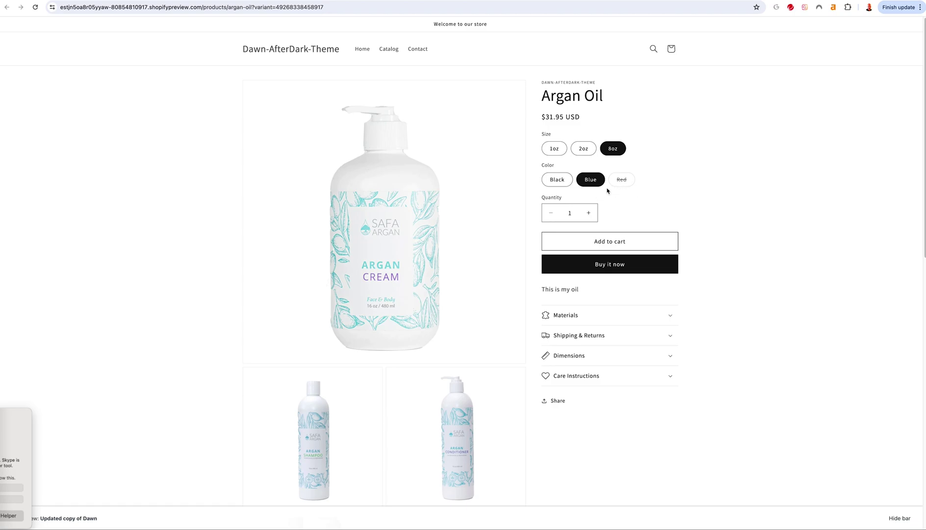
left_click(568, 184)
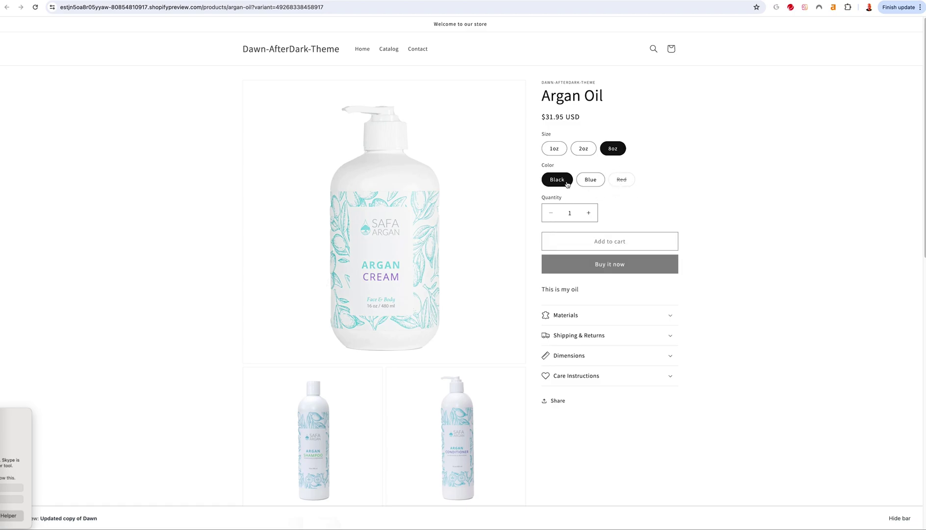
left_click(626, 183)
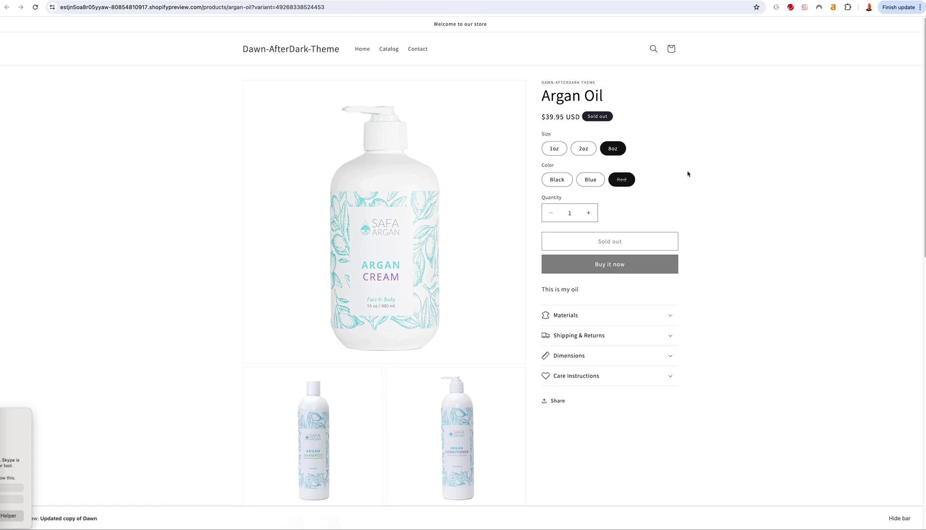
key("super+w")
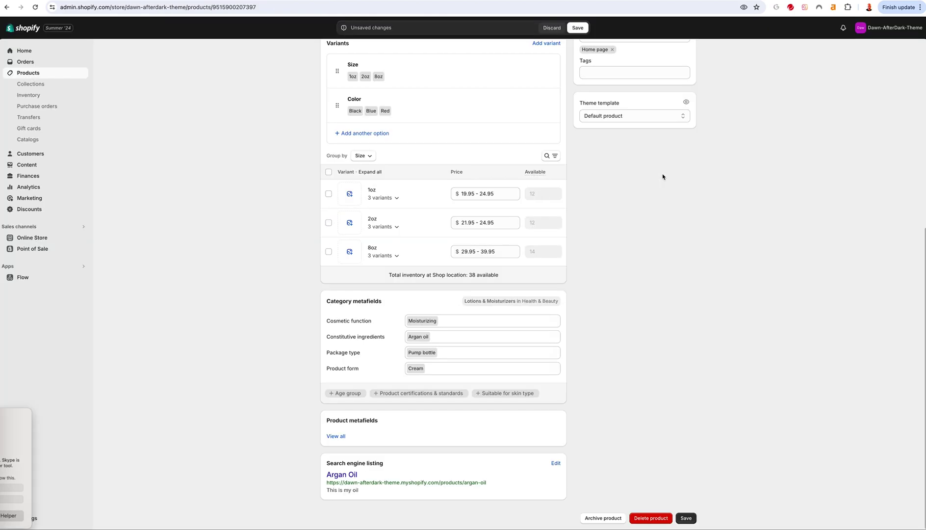
Set the 8oz Red variant's available quantity to 2, and preview the product page with that change saved.
left_click(391, 256)
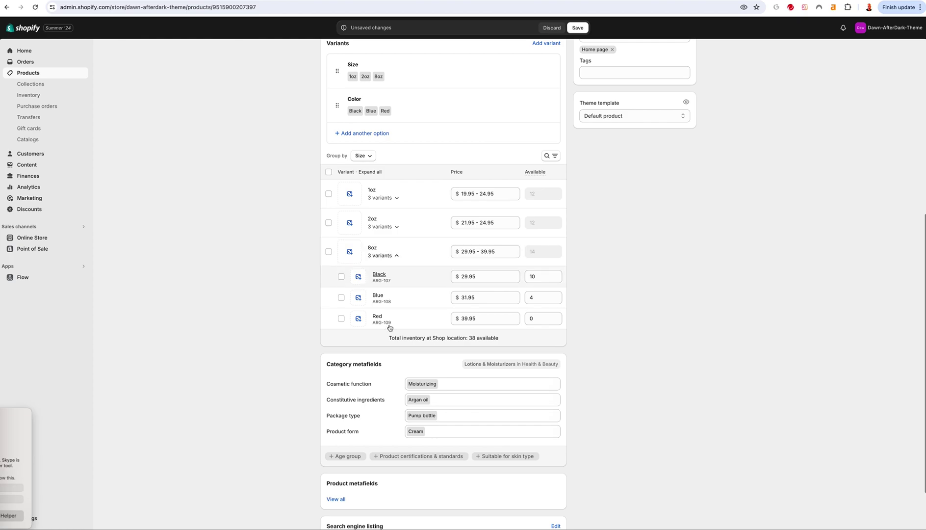
left_click(540, 319)
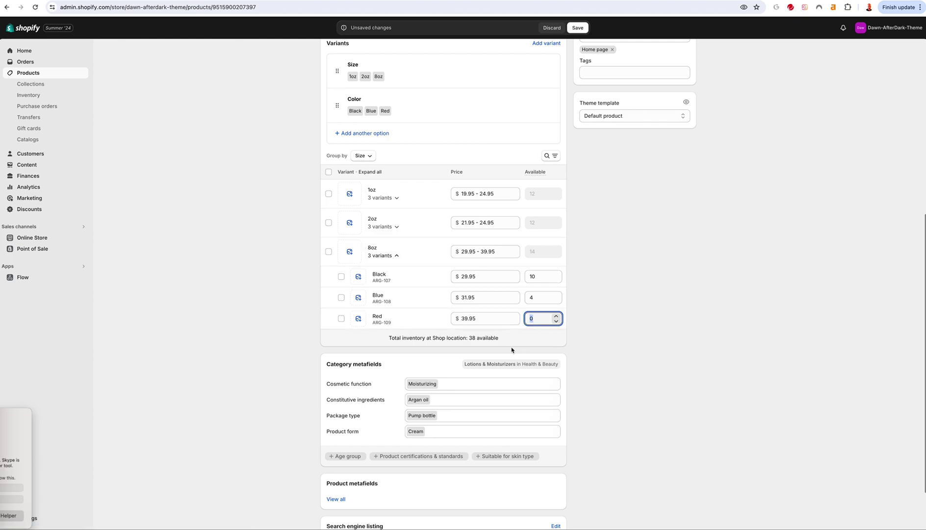
type("2")
left_click(577, 28)
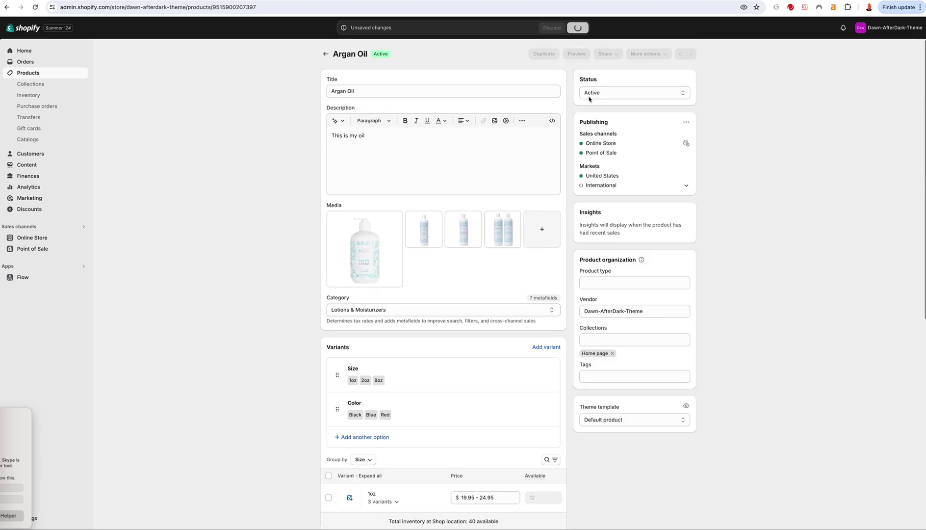
left_click(576, 54)
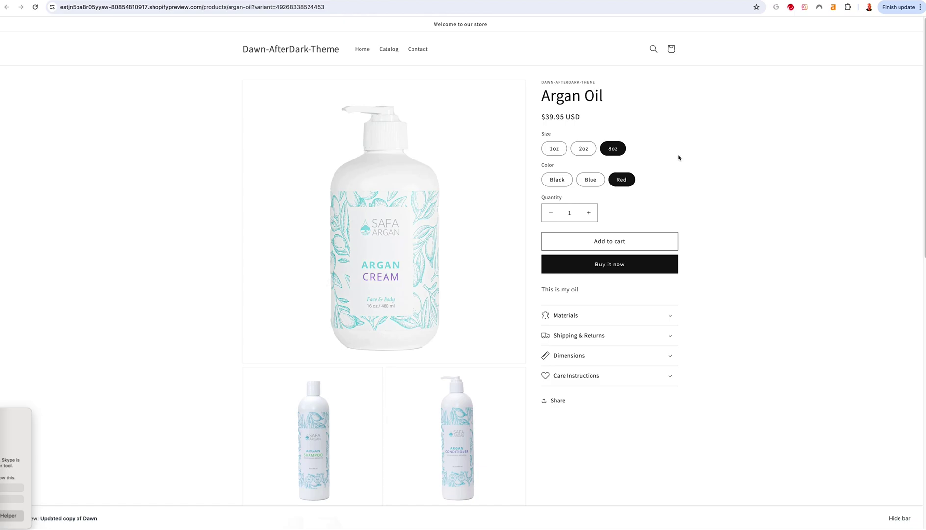
Check the price and availability of 2oz Blue, 1oz Blue, 2oz Black and 8oz Black in the storefront preview, and close the preview.
left_click(583, 149)
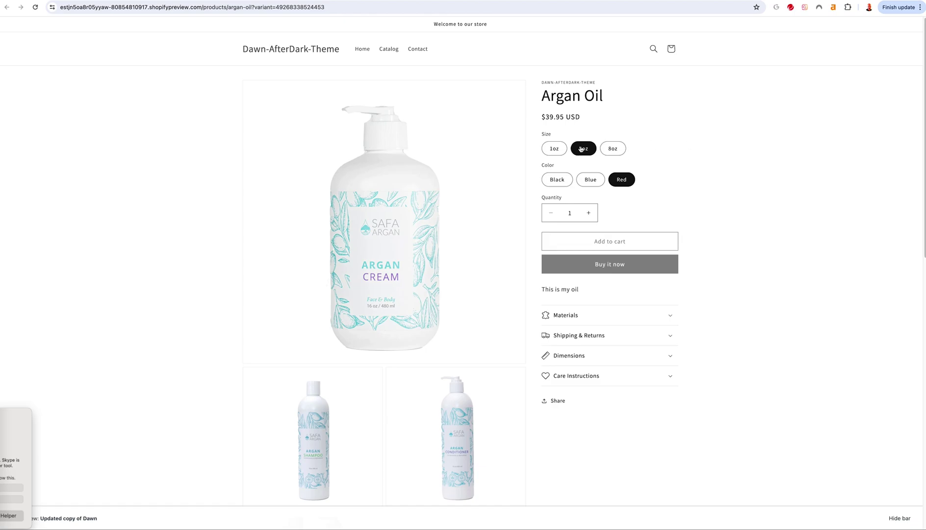
left_click(591, 180)
left_click(556, 149)
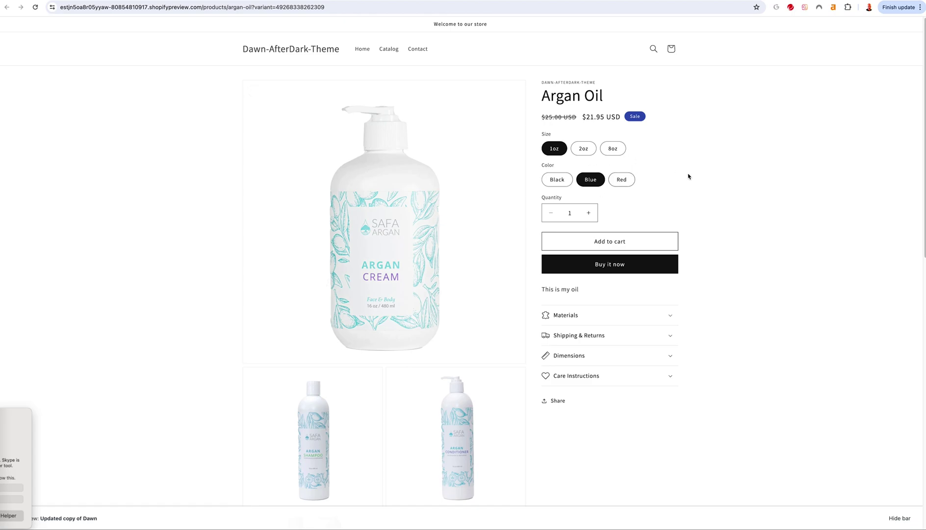
left_click(584, 149)
left_click(555, 179)
left_click(621, 148)
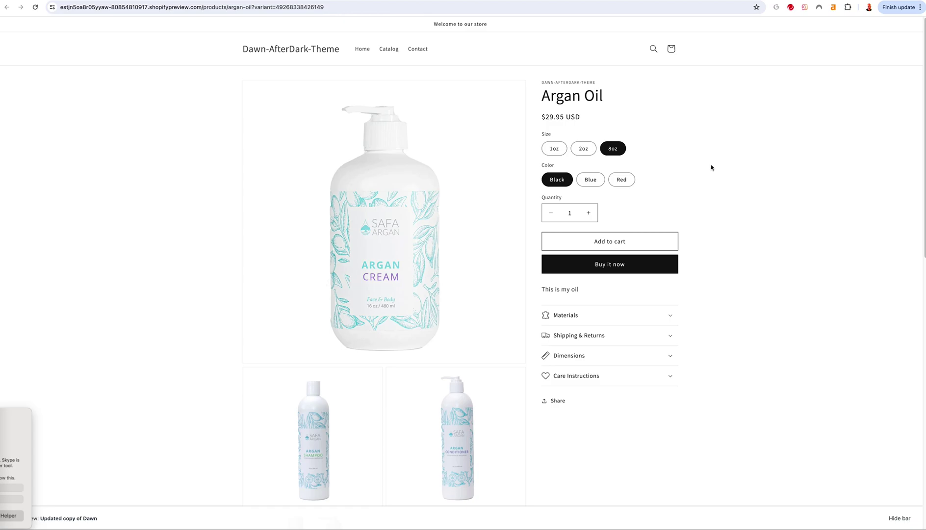
key("super+w")
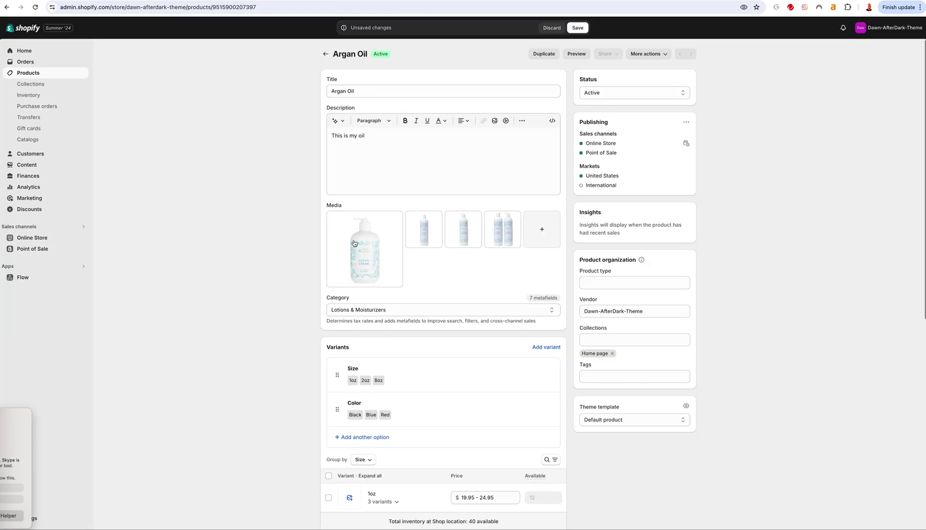
Open the Size option's values for editing, and assign the Conditioner-16oz image to all the 1oz variants.
scroll(251, 301, "down", 3)
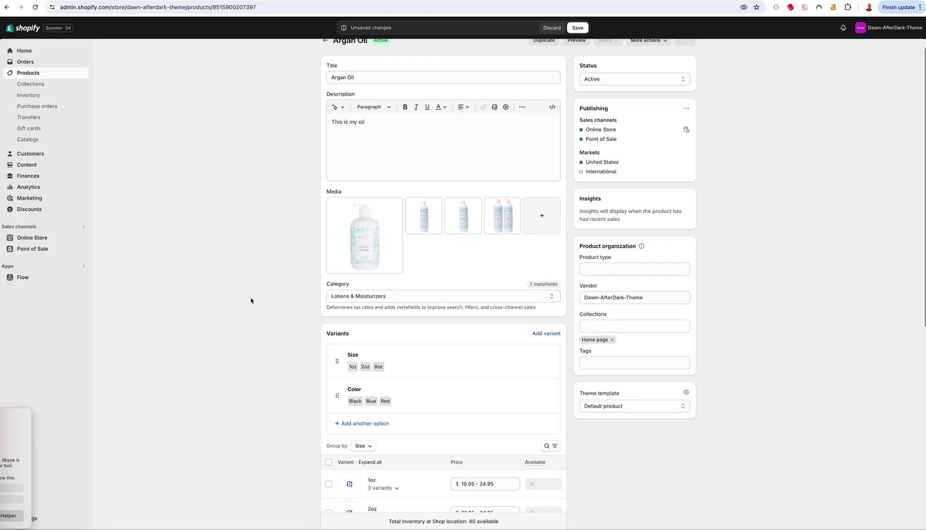
scroll(251, 301, "down", 4)
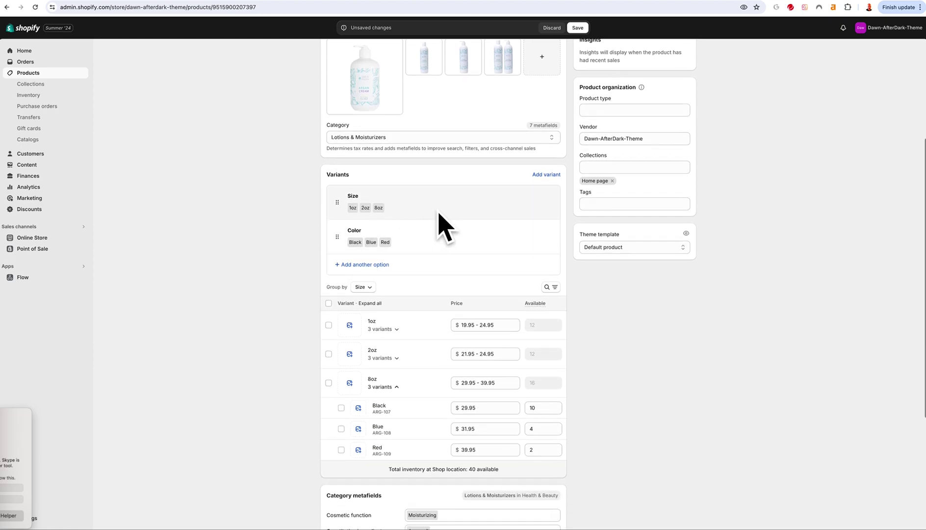
left_click(417, 209)
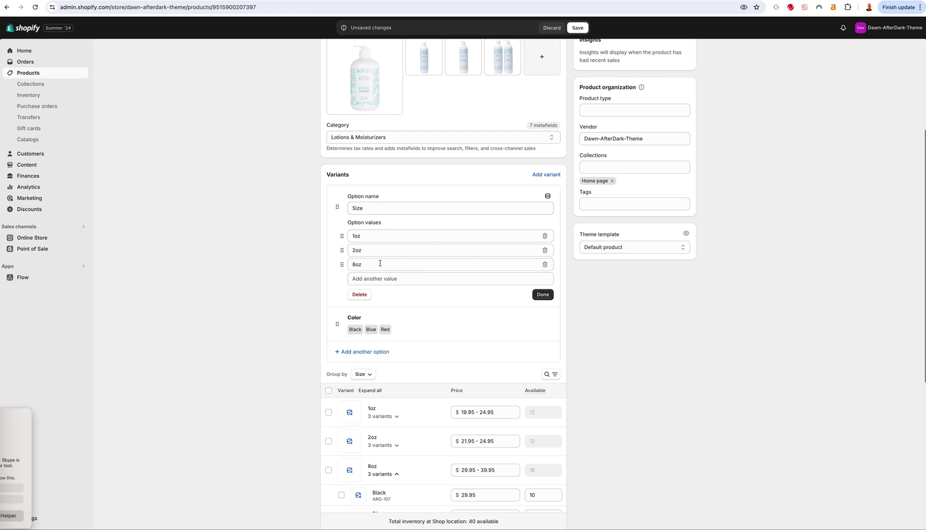
scroll(407, 290, "down", 5)
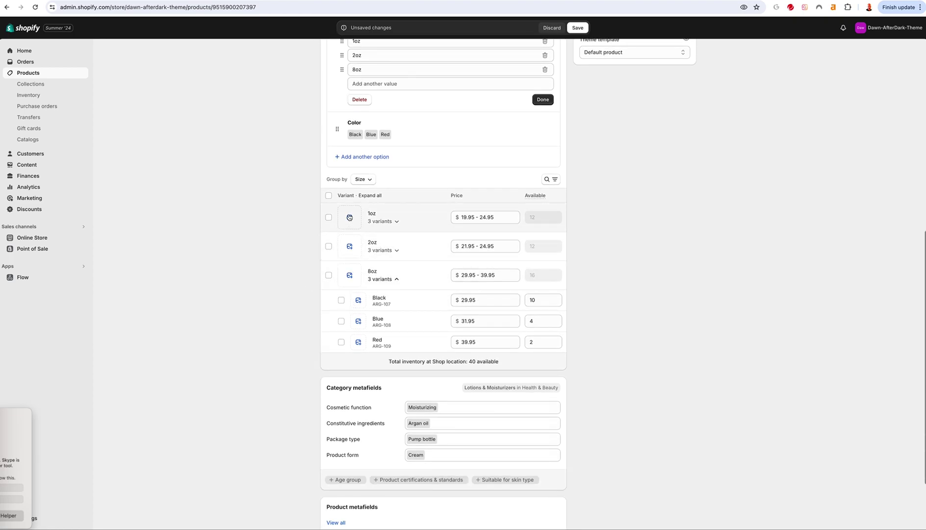
left_click(392, 221)
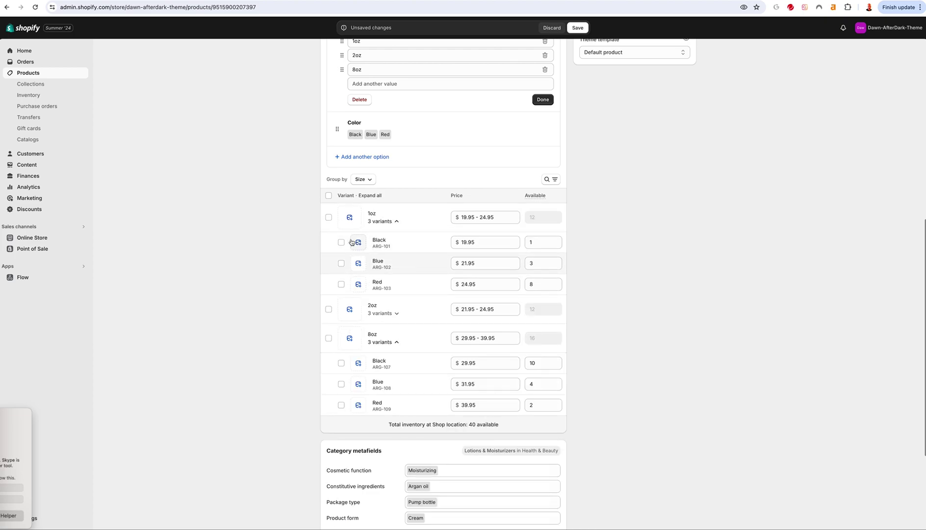
left_click(350, 218)
left_click(351, 216)
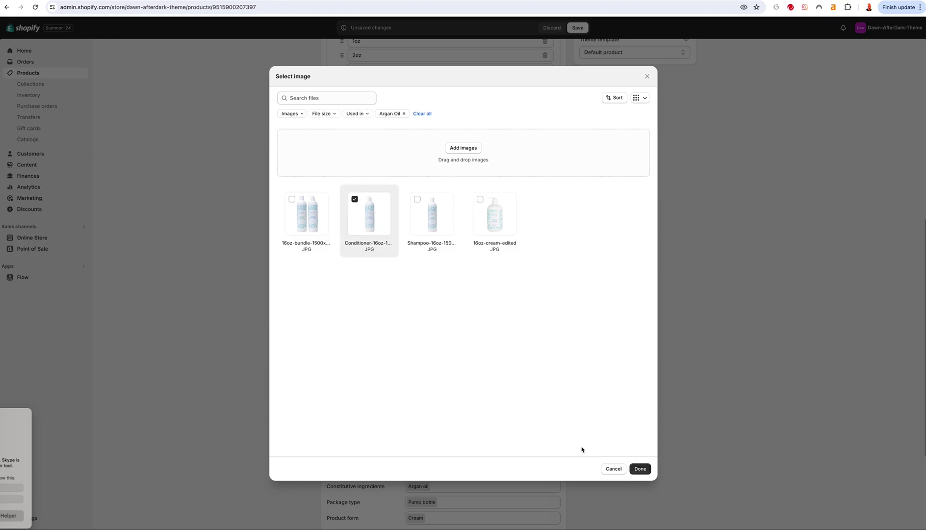
left_click(640, 468)
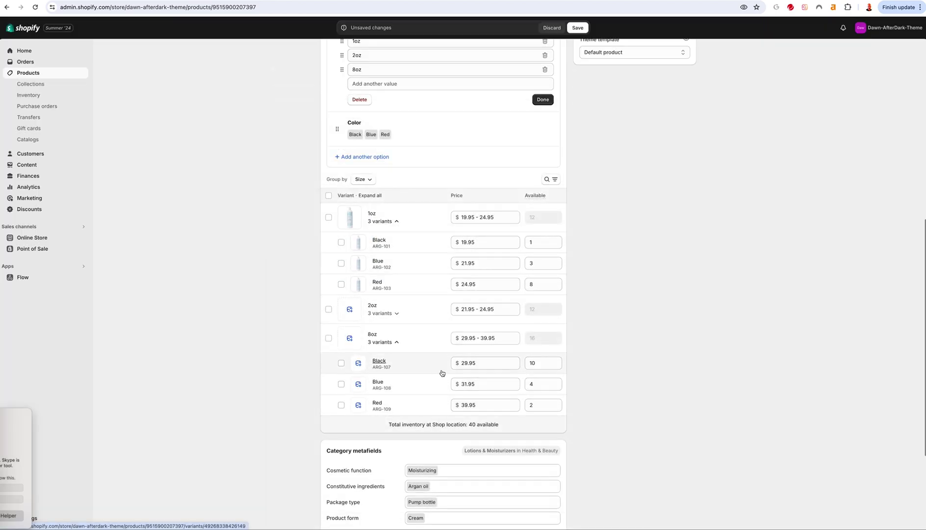
Assign the 16oz-cream-edited image to the 1oz Blue variant, finish editing the Size option, and save the product.
left_click(360, 268)
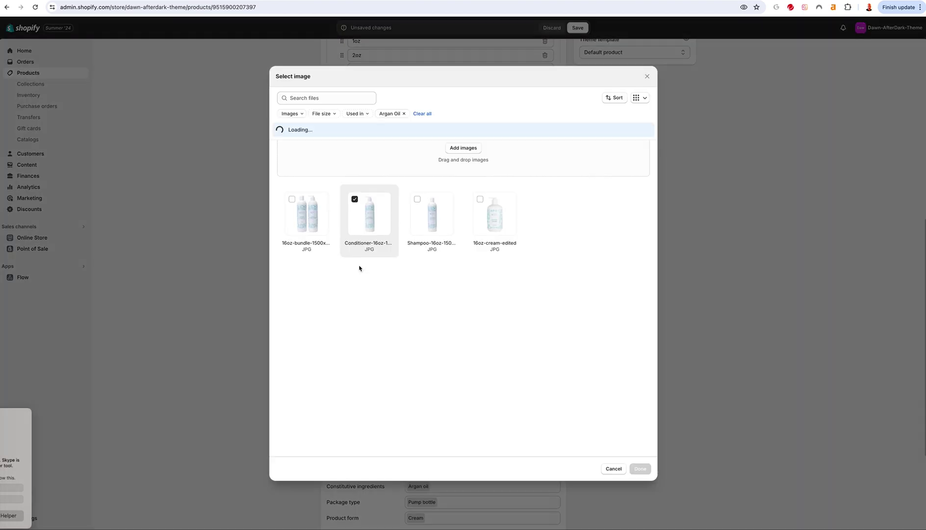
left_click(487, 223)
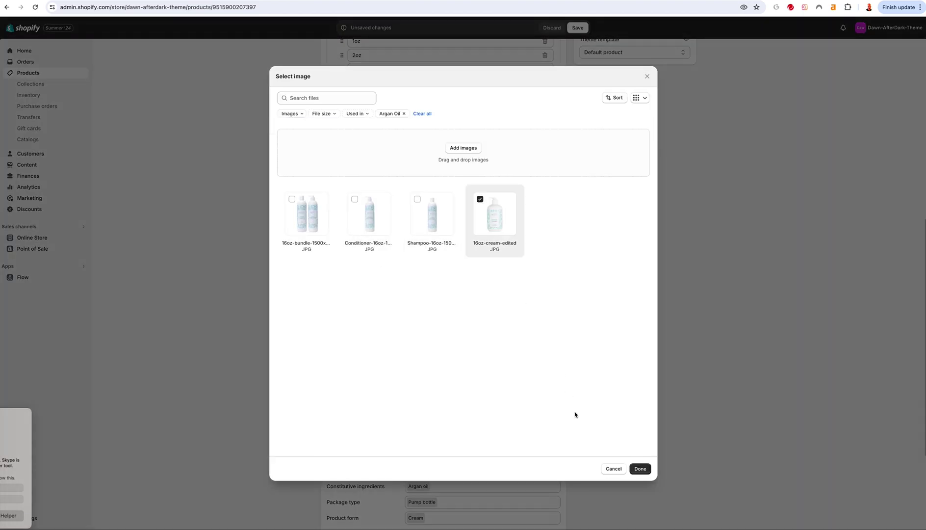
left_click(640, 469)
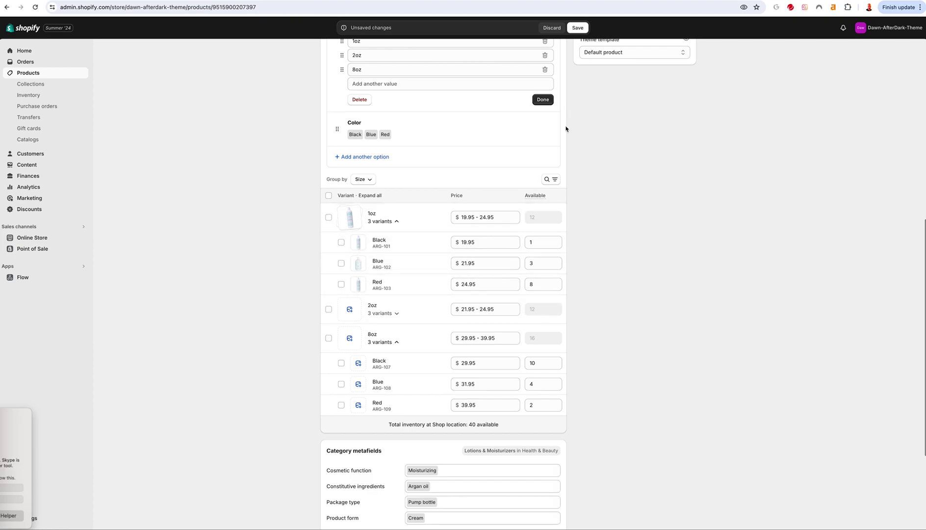
left_click(543, 100)
key("super+s")
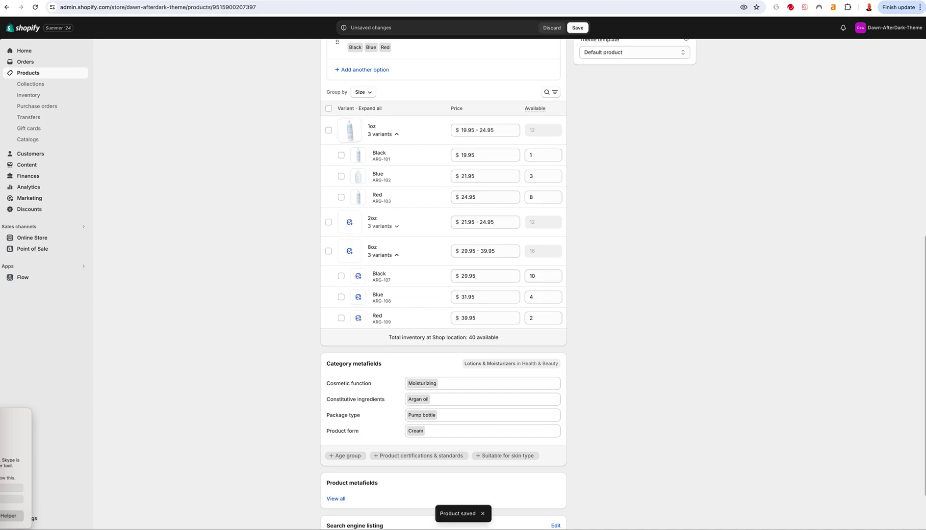
Check the images of the 1oz Black, Blue and Red variants in the storefront preview, and review the product editor's media and variant list.
key("ctrl+Tab")
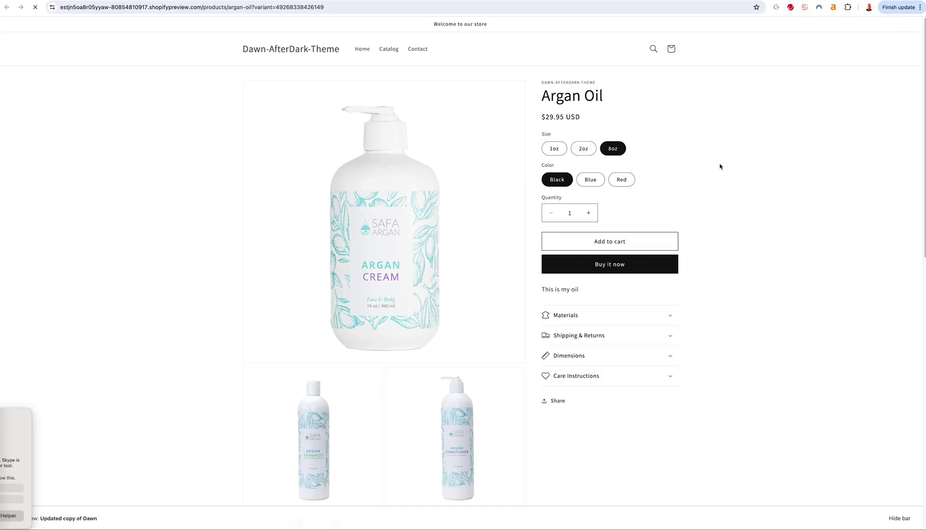
left_click(549, 149)
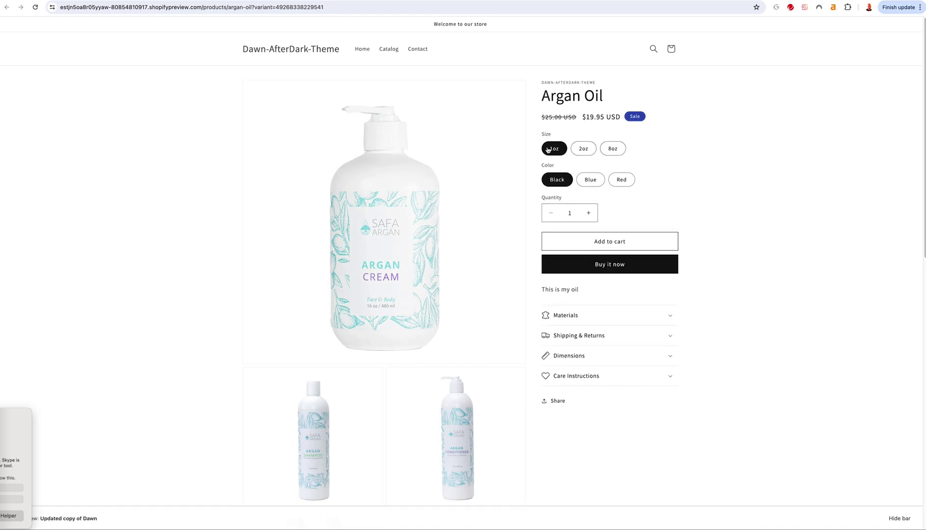
left_click(590, 180)
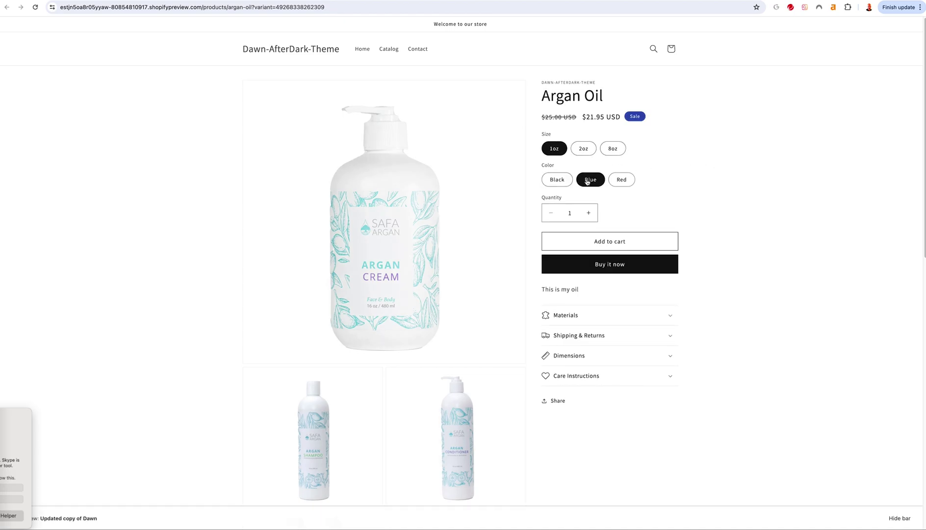
left_click(629, 185)
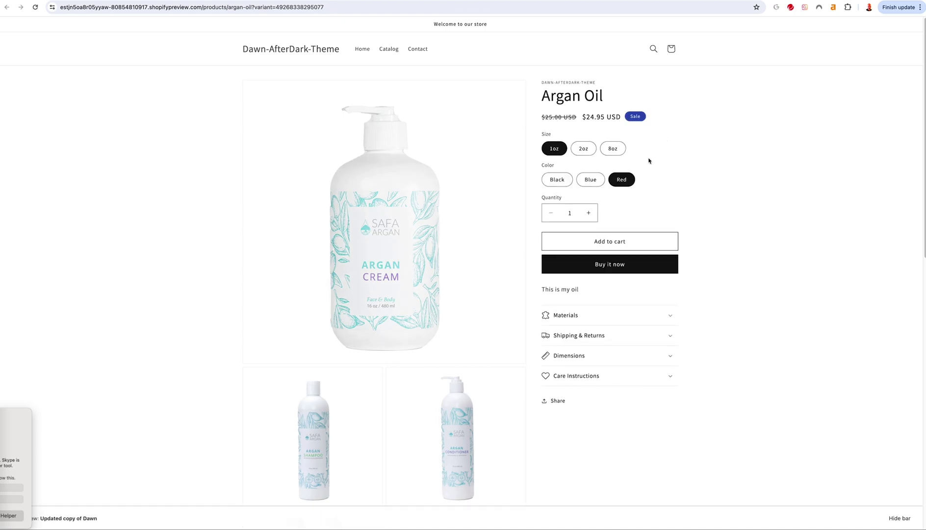
left_click(567, 180)
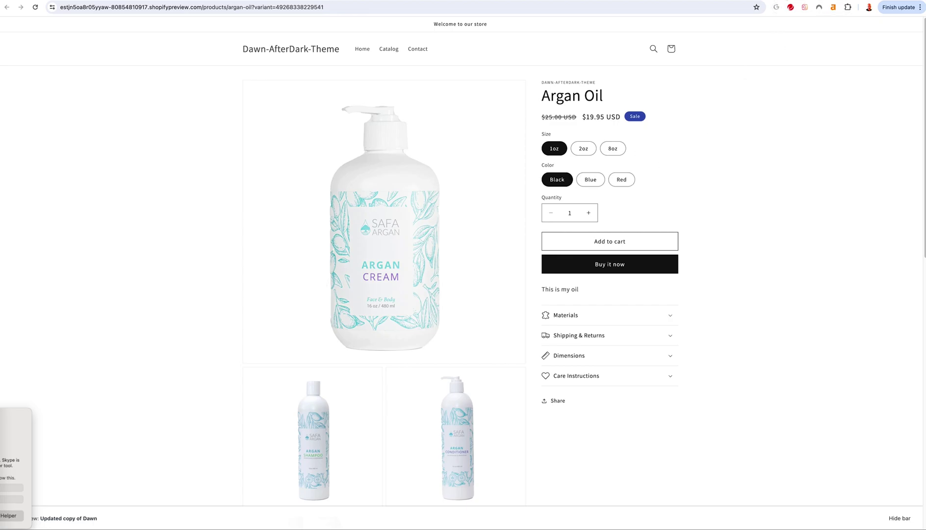
left_click(780, 1)
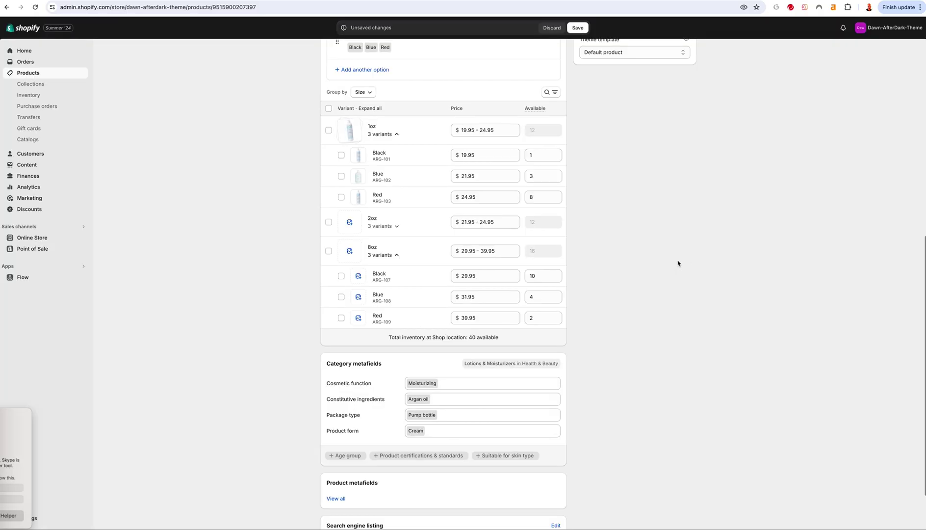
scroll(656, 247, "up", 2)
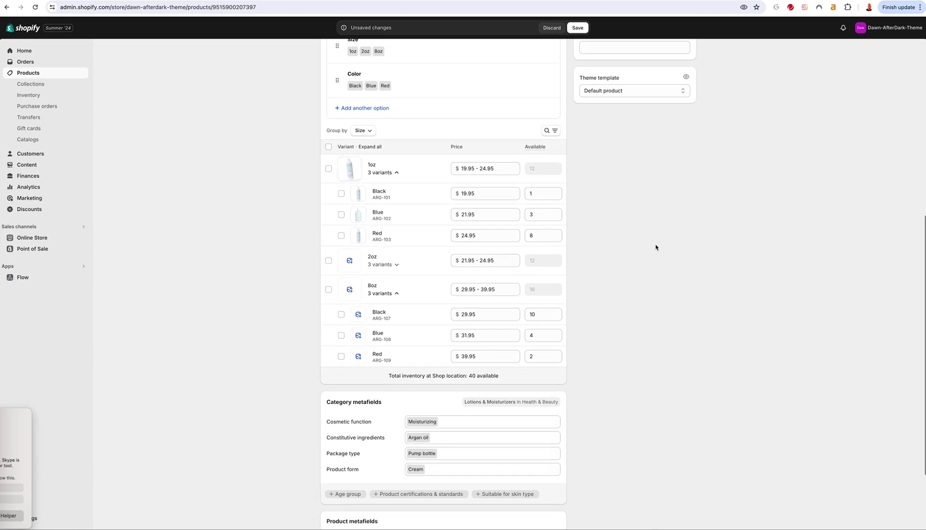
scroll(656, 247, "up", 8)
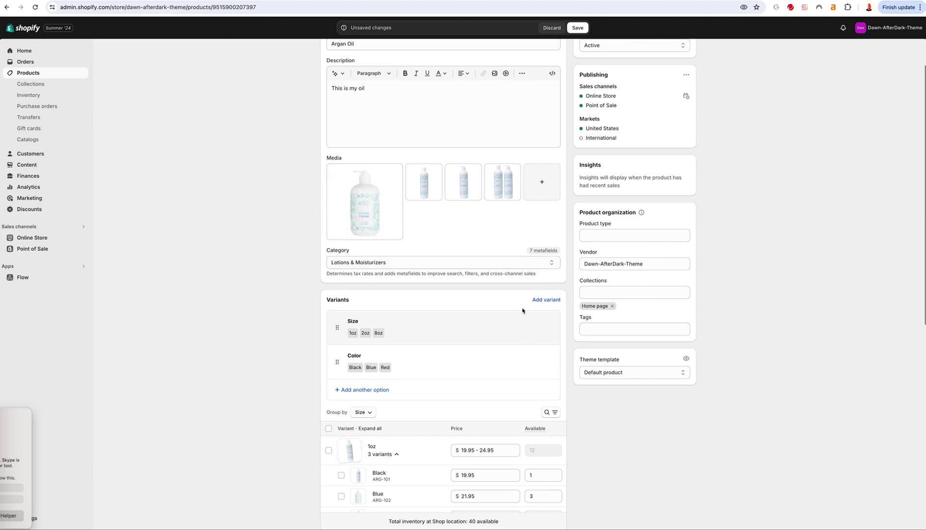
scroll(523, 311, "down", 2)
scroll(522, 310, "down", 2)
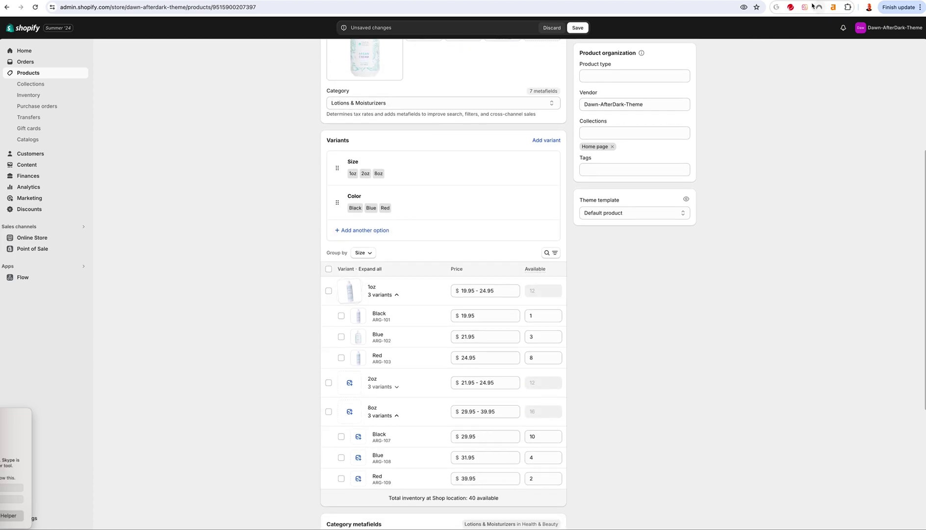
Compare the images shown for different size and colour combinations in the storefront preview, including 1oz Blue, and return to the product editor.
key("ctrl+Tab")
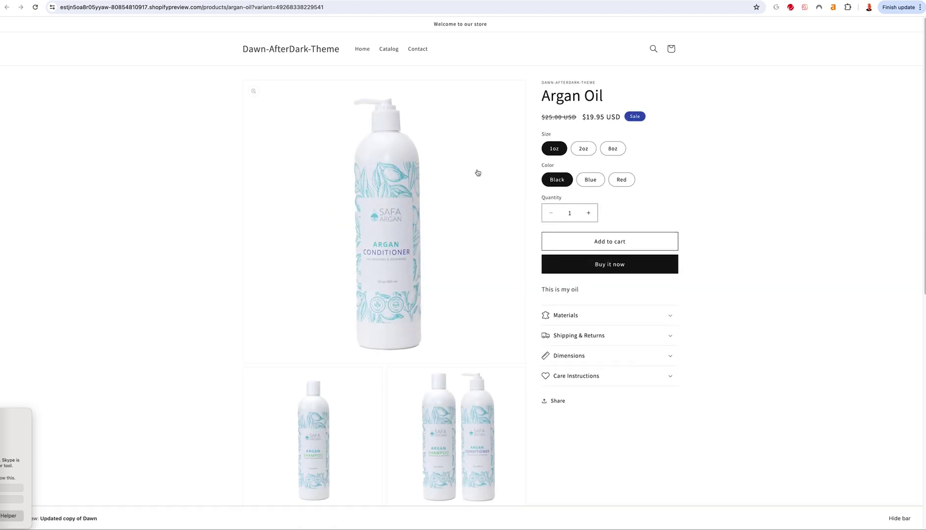
left_click(613, 148)
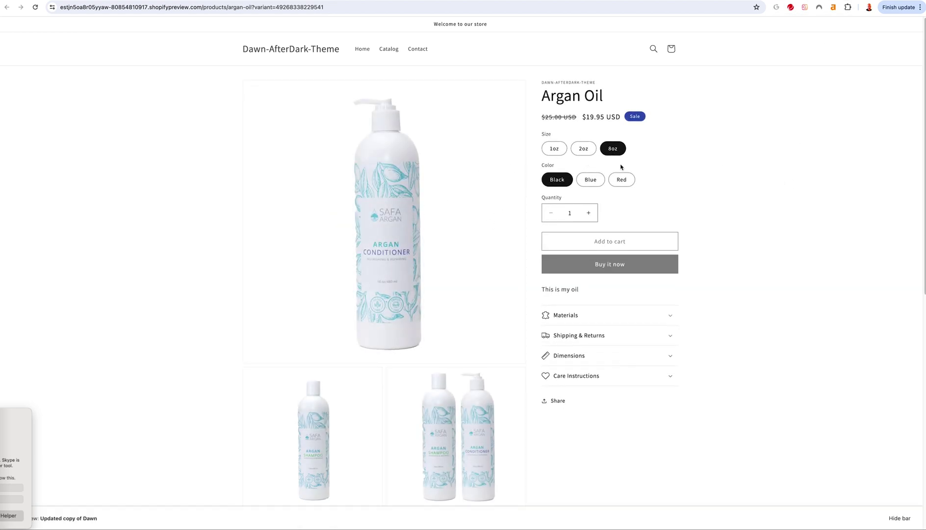
left_click(592, 180)
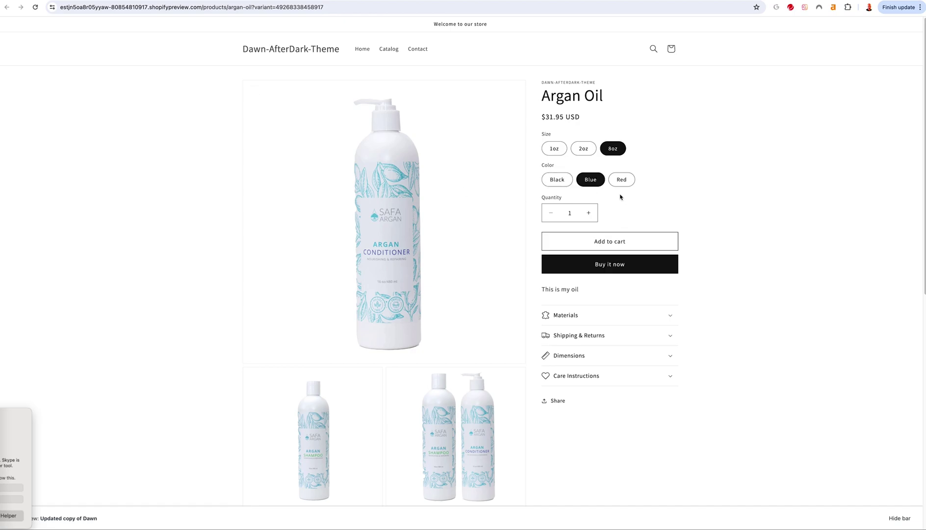
left_click(622, 179)
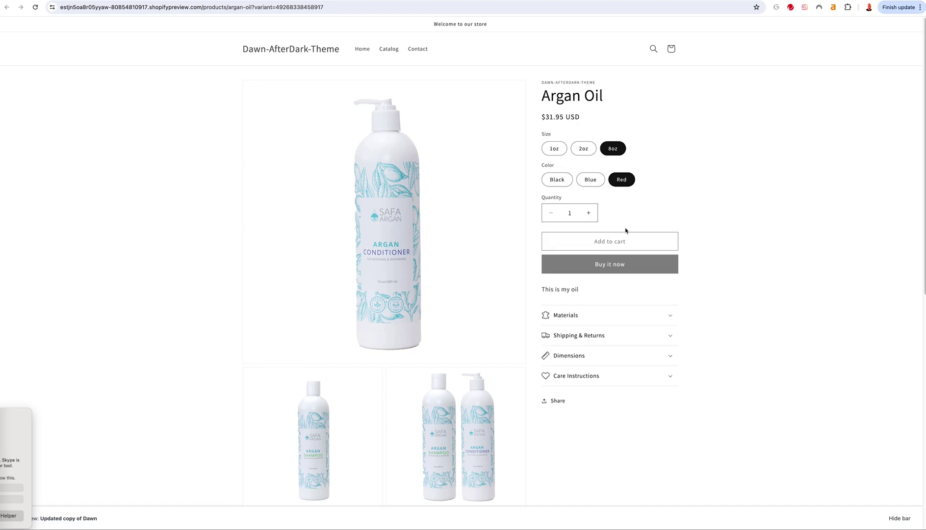
left_click(584, 148)
left_click(591, 180)
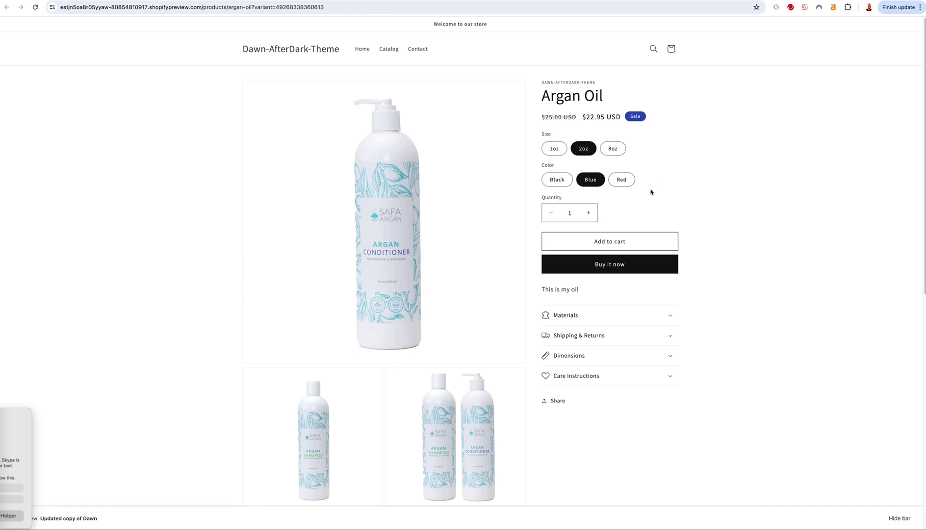
left_click(554, 148)
left_click(554, 182)
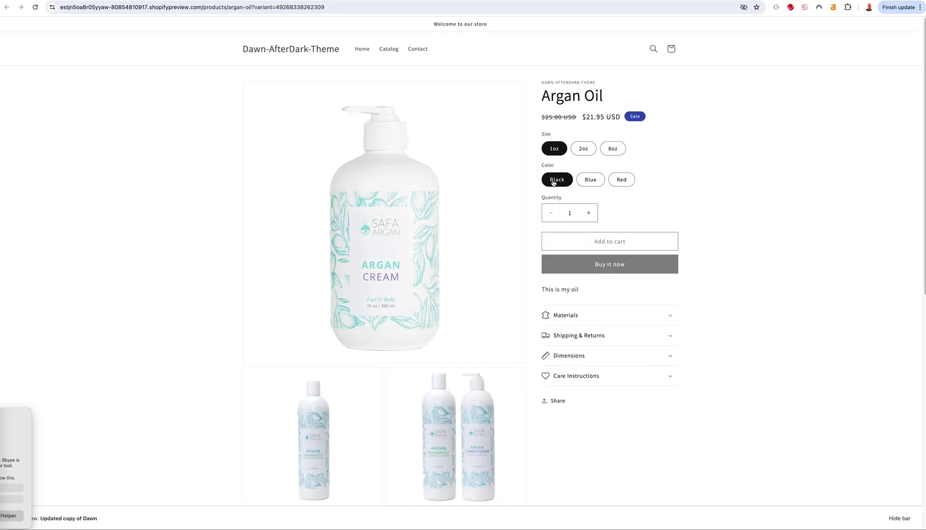
left_click(581, 150)
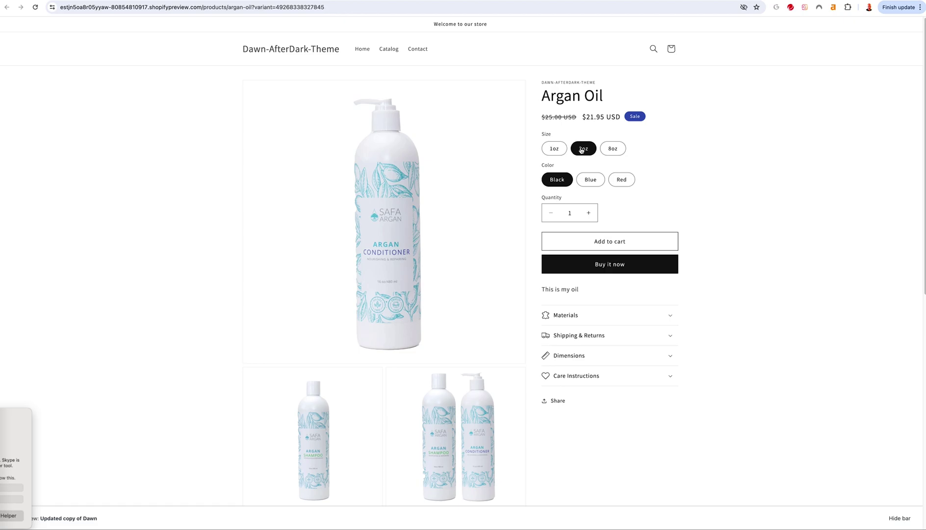
left_click(588, 181)
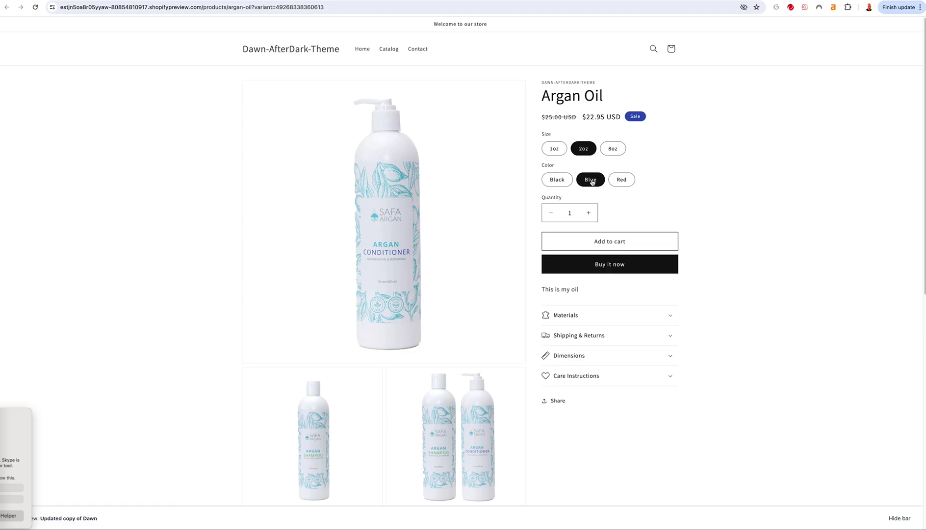
left_click(621, 179)
left_click(555, 149)
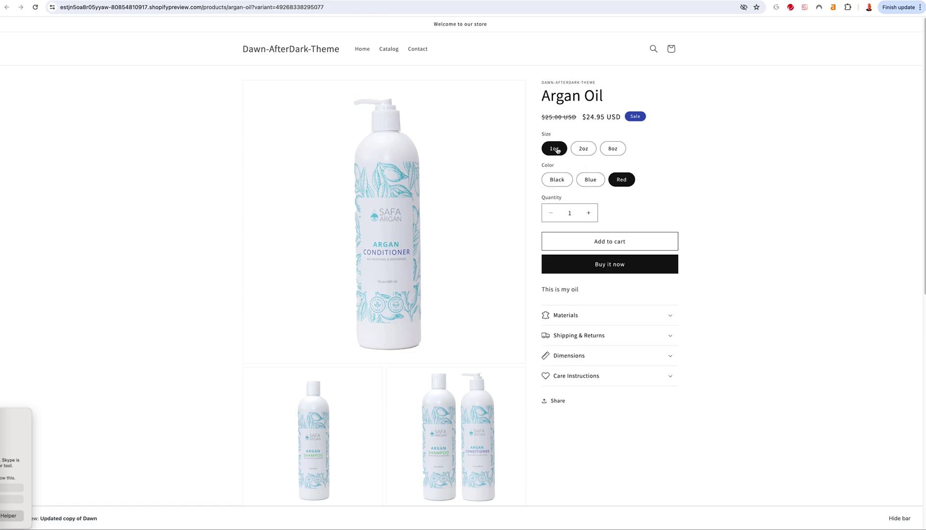
left_click(614, 149)
left_click(597, 180)
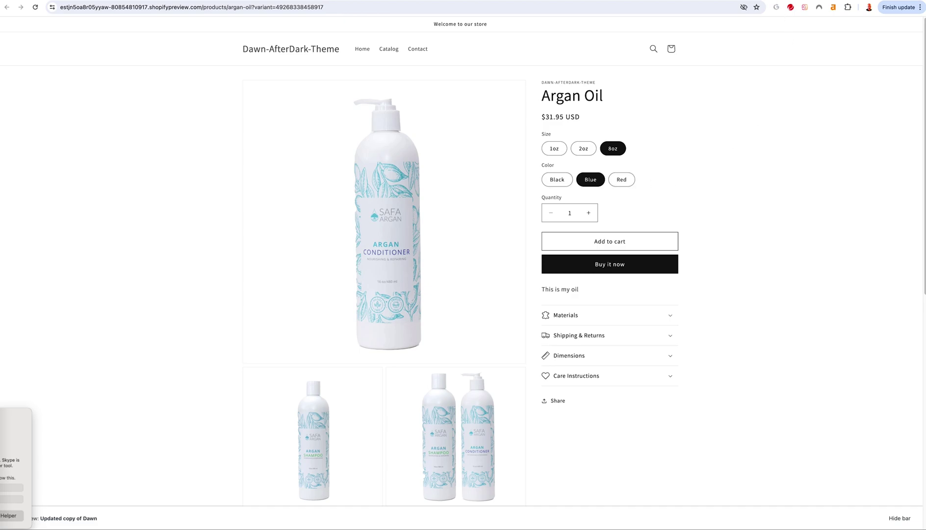
key("ctrl+shift+Tab")
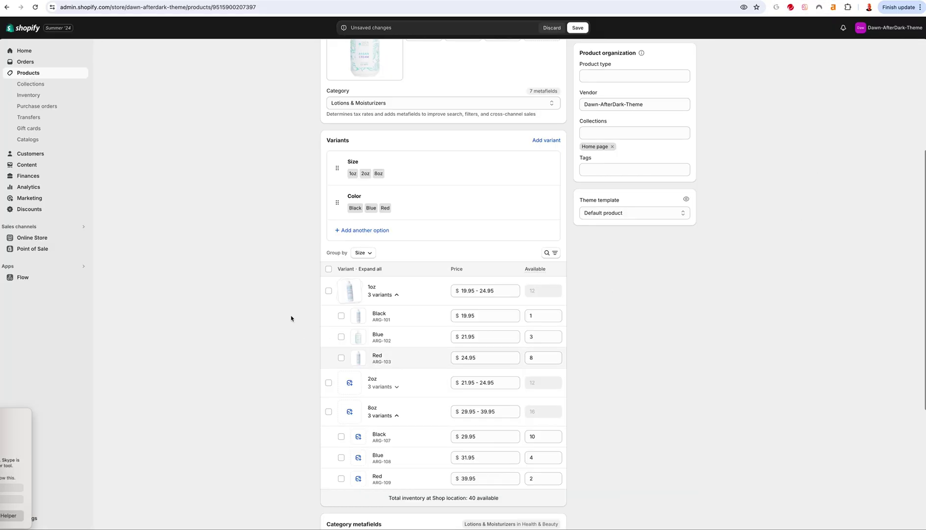
Assign the 16oz-bundle image to the 1oz Black variant and the Shampoo-16oz image to 1oz Red, and save the product.
left_click(359, 316)
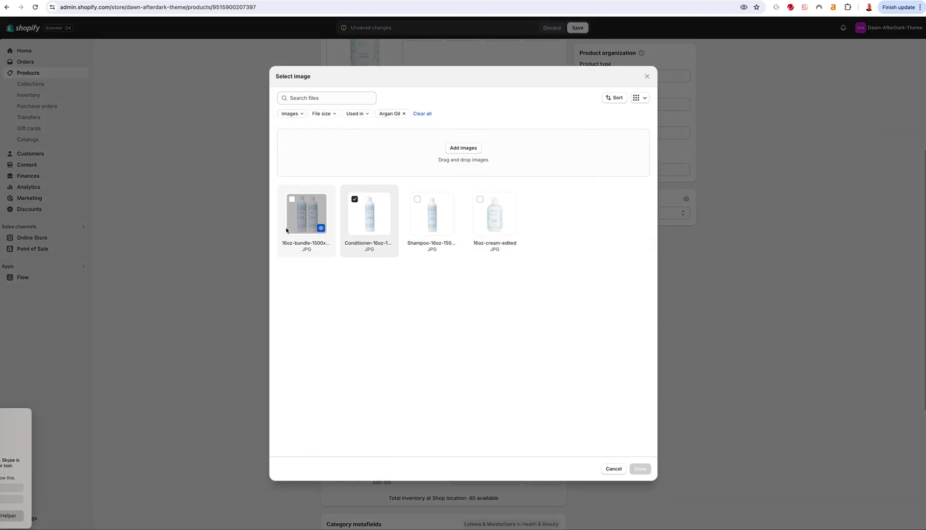
left_click(288, 225)
left_click(640, 469)
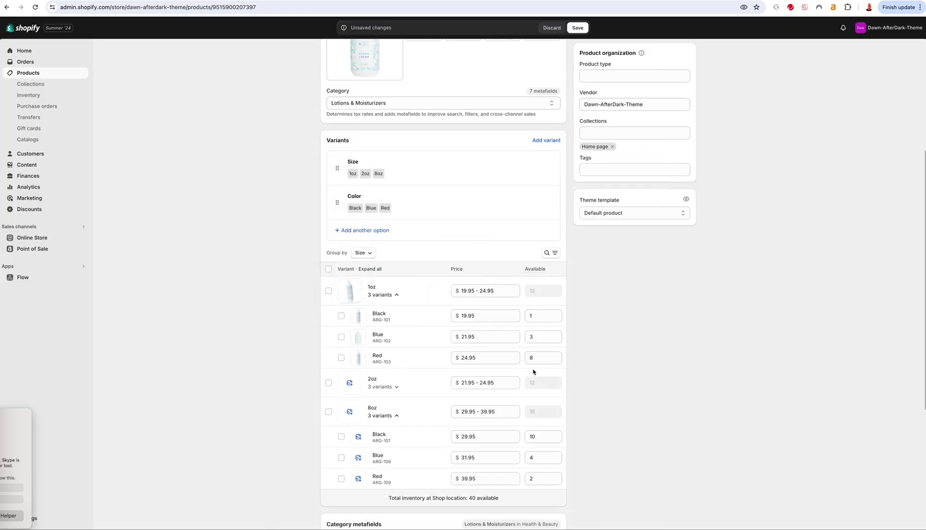
left_click(358, 360)
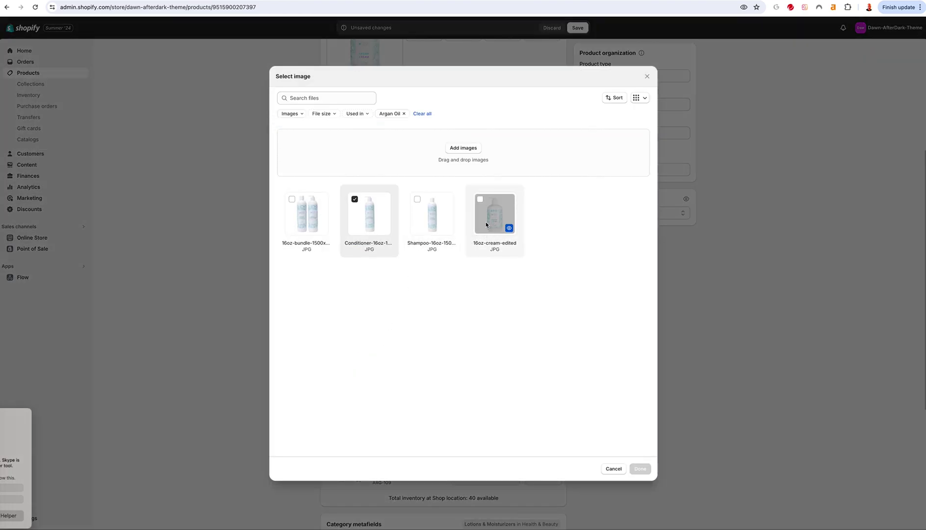
left_click(434, 221)
left_click(640, 469)
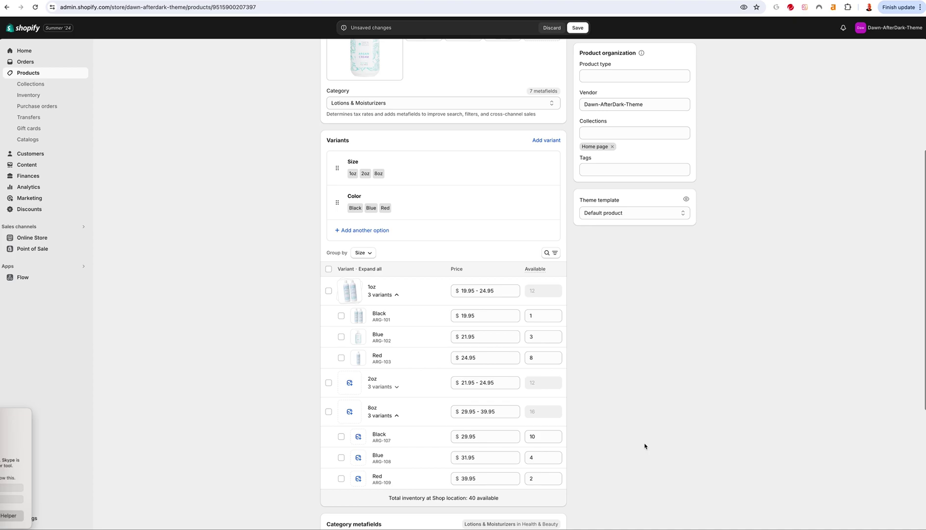
left_click(578, 28)
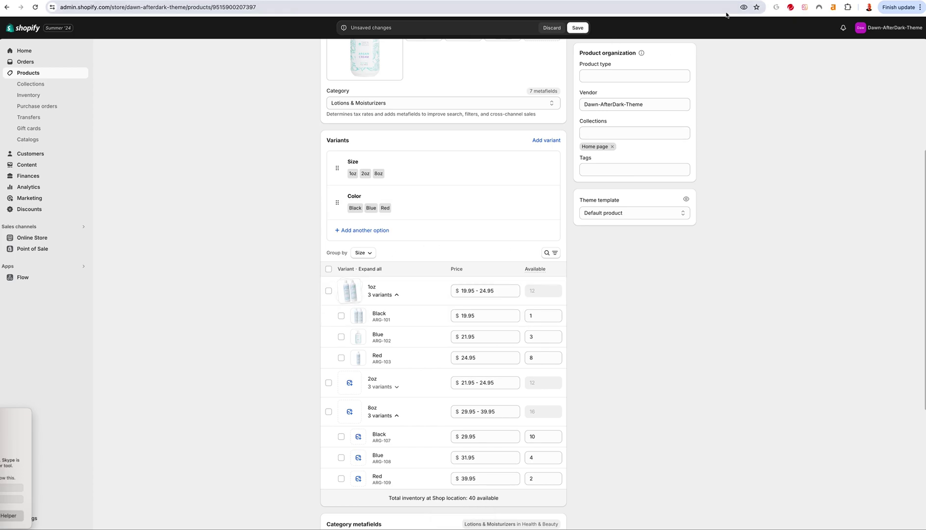
Compare the images for 1oz Black, Blue and Red and other sizes in the storefront preview, and return to the product editor.
key("ctrl+Tab")
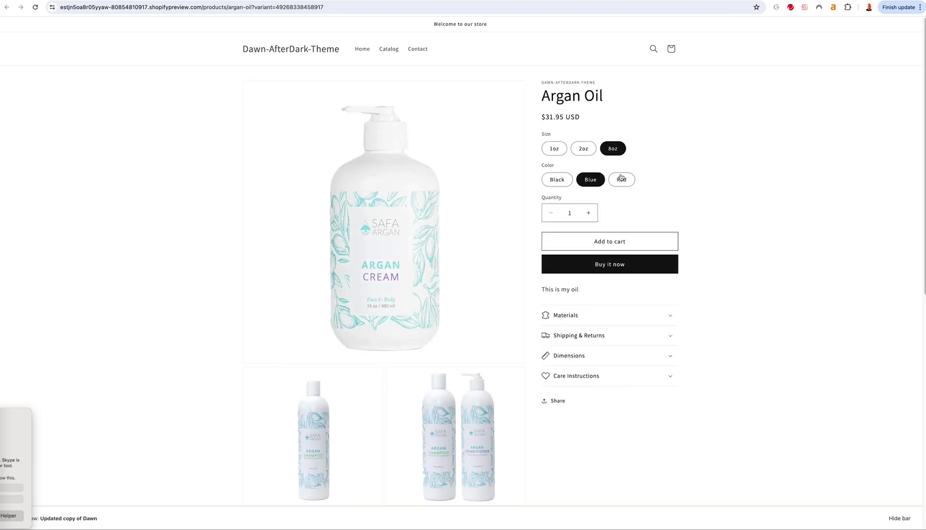
left_click(582, 148)
left_click(559, 148)
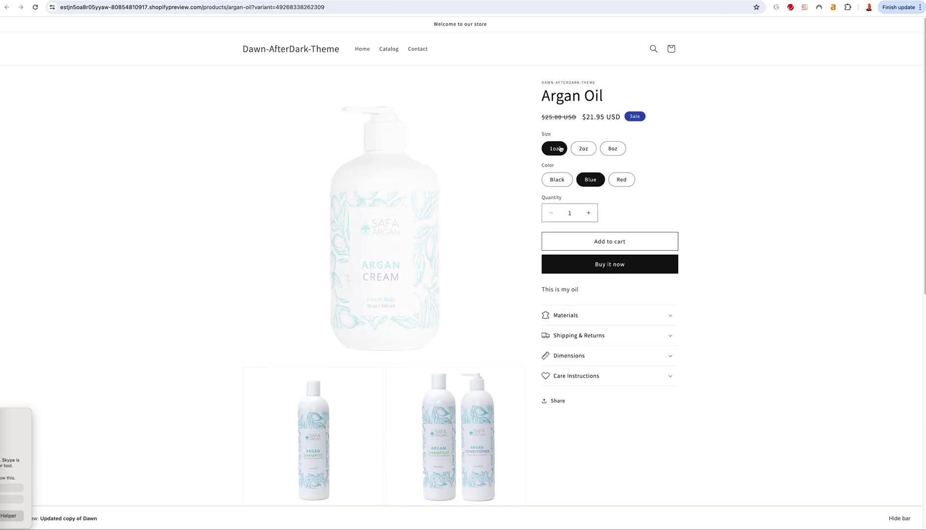
left_click(556, 179)
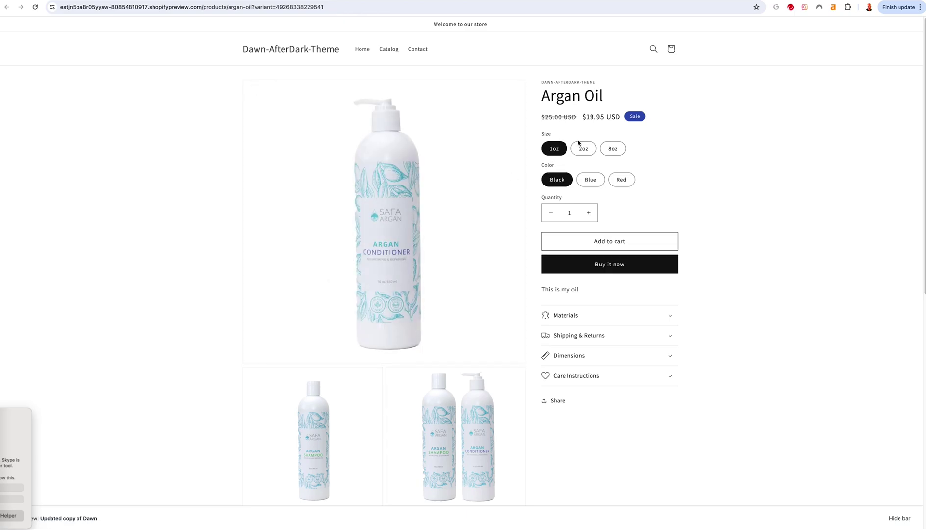
left_click(581, 147)
left_click(613, 148)
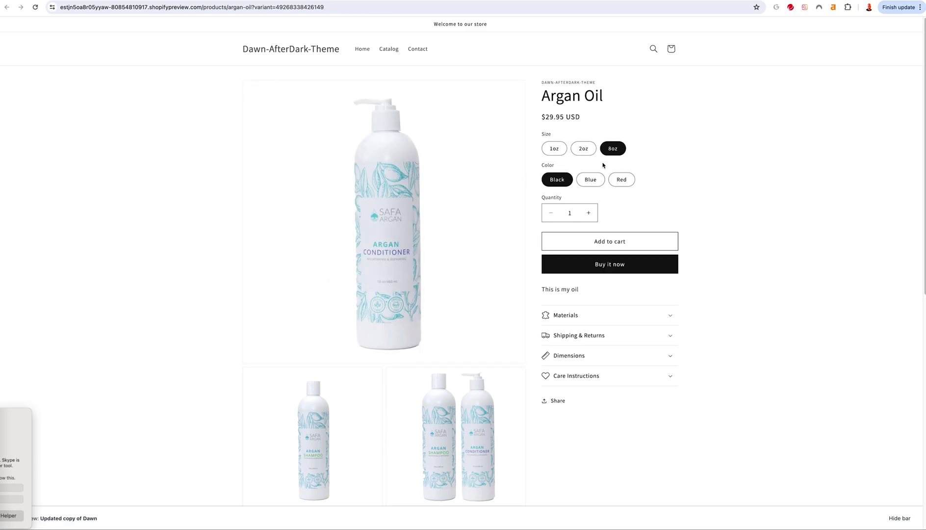
left_click(554, 149)
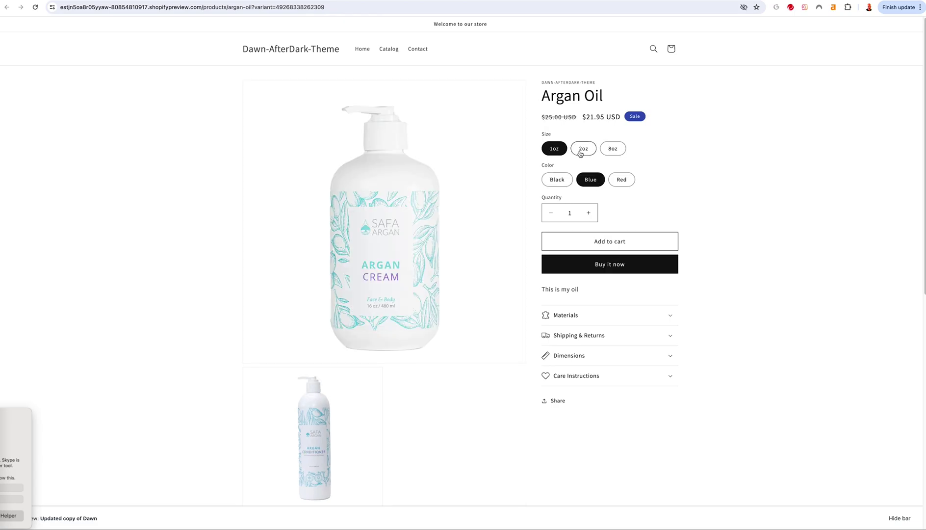
left_click(619, 182)
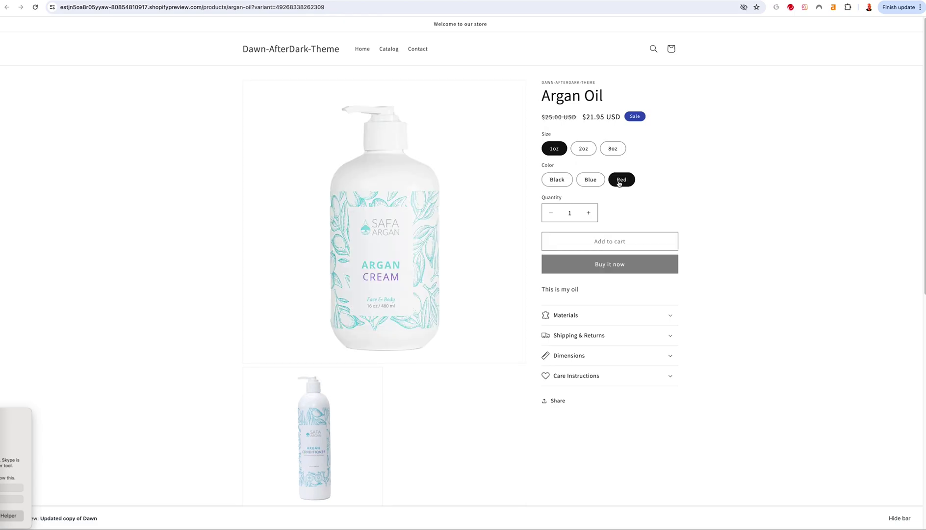
left_click(607, 152)
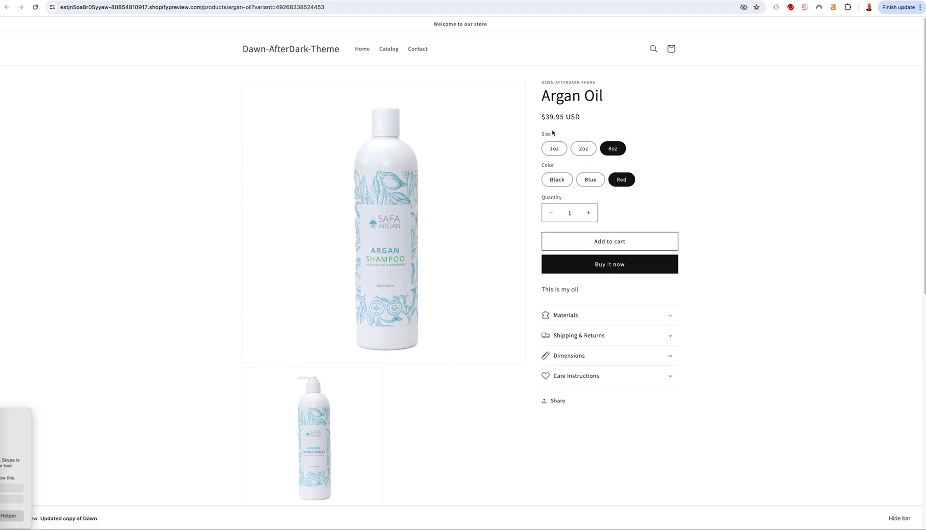
key("super+w")
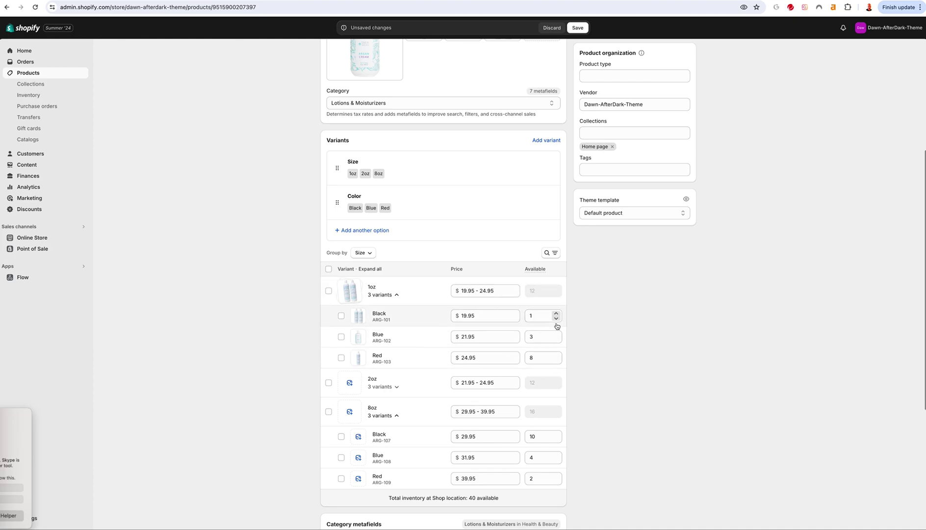
Review the product's variant list, category metafields and search engine listing, and save the product again.
scroll(500, 332, "down", 1)
scroll(502, 333, "down", 3)
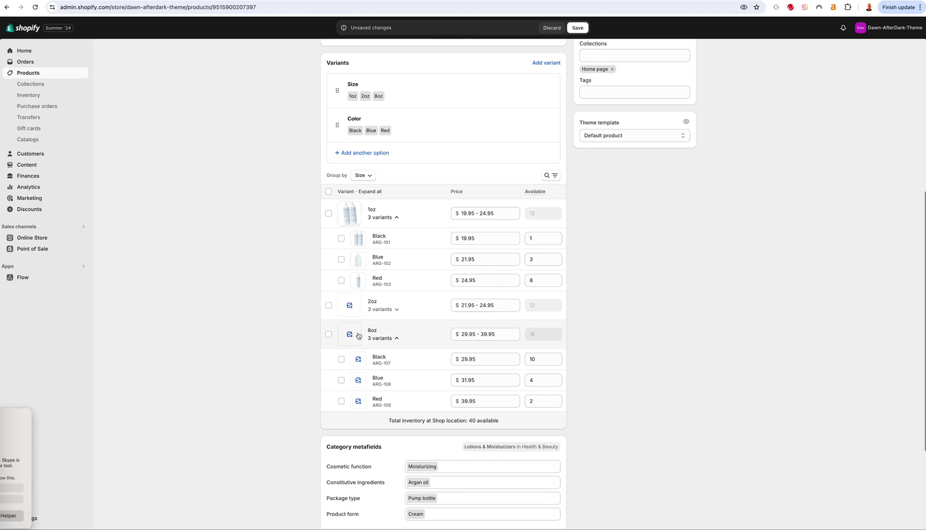
scroll(257, 337, "down", 6)
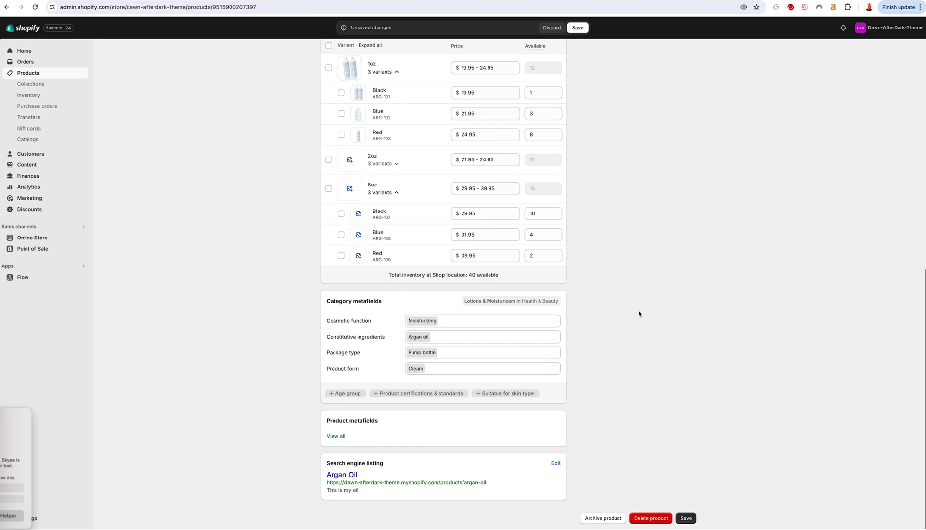
scroll(636, 313, "up", 10)
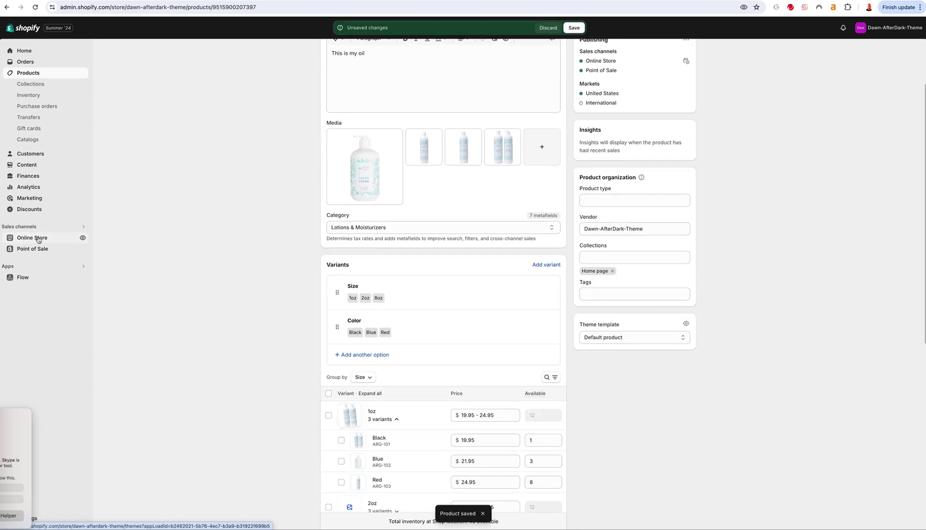
left_click(575, 28)
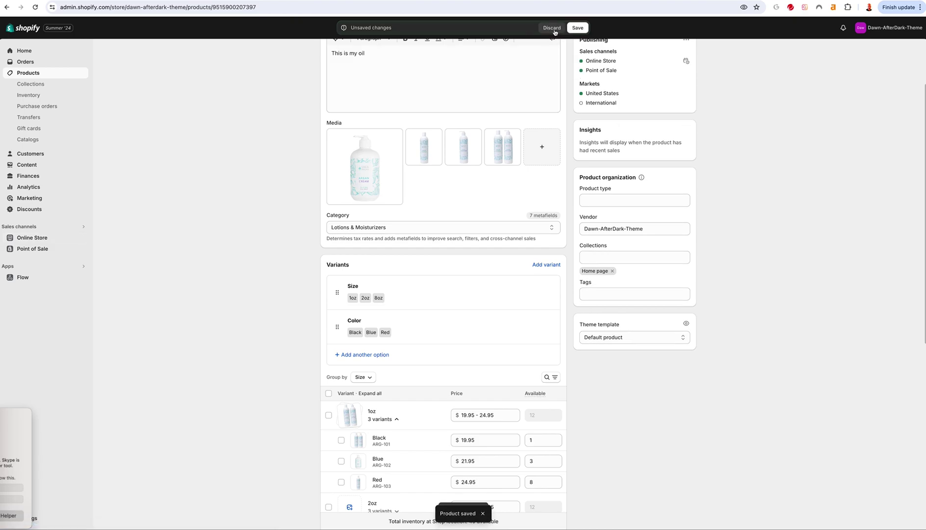
Open the current theme, Updated copy of Dawn, for customizing and load its Default product template.
left_click(39, 237)
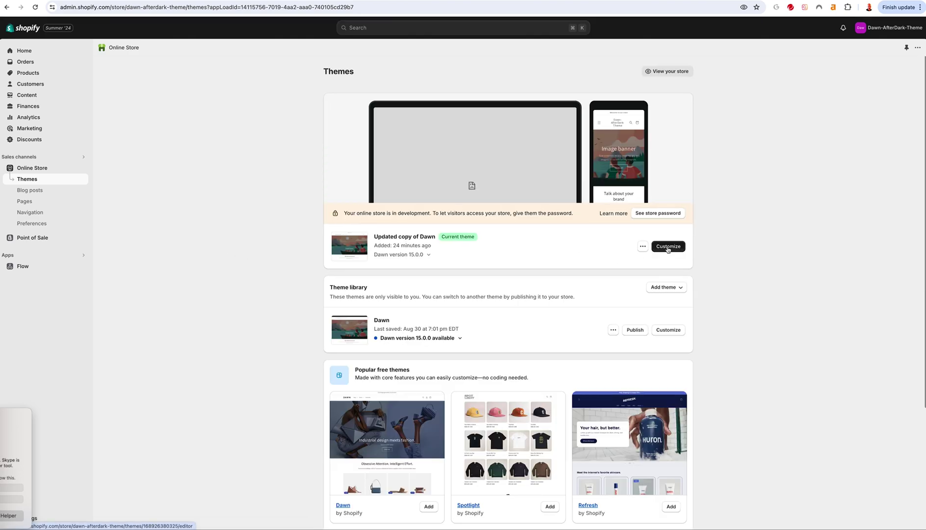
left_click(667, 246)
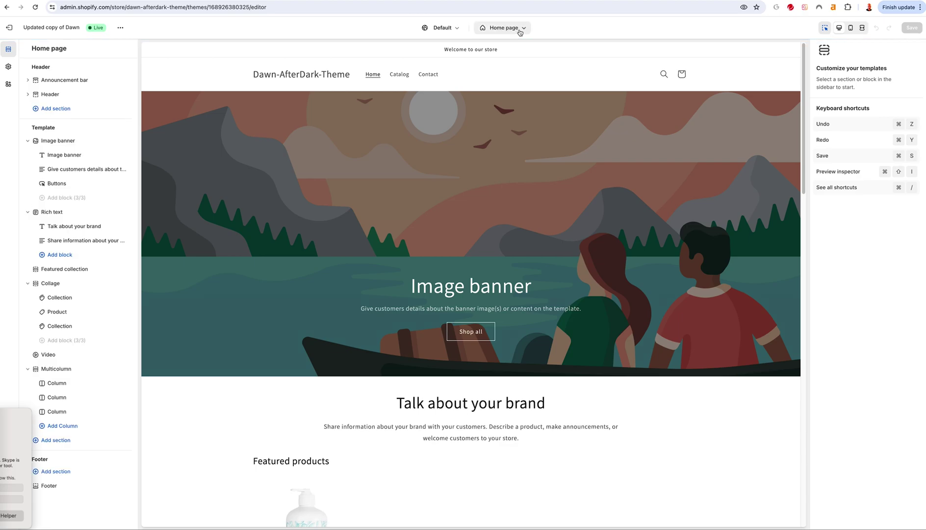
left_click(506, 29)
left_click(479, 80)
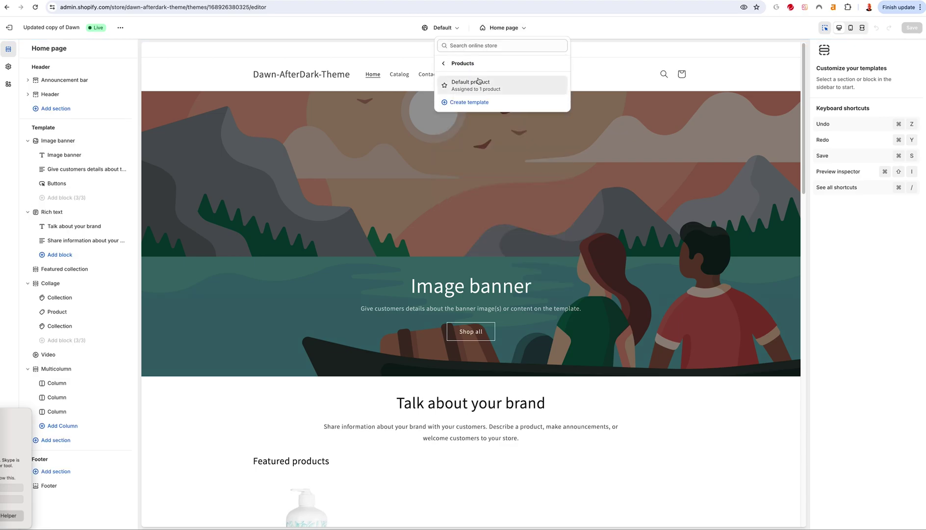
left_click(475, 87)
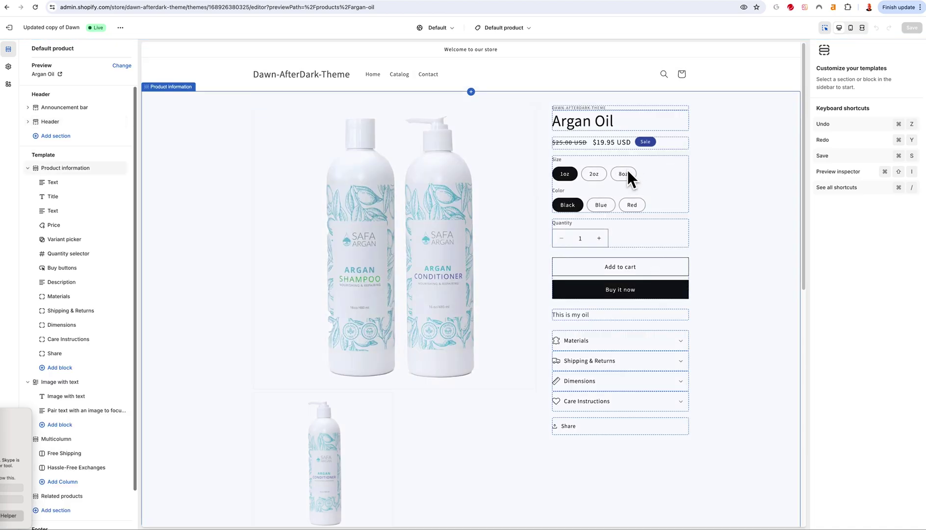
Set the Variant picker's style to Dropdown, keep its swatch as Circle, and save the theme.
left_click(653, 177)
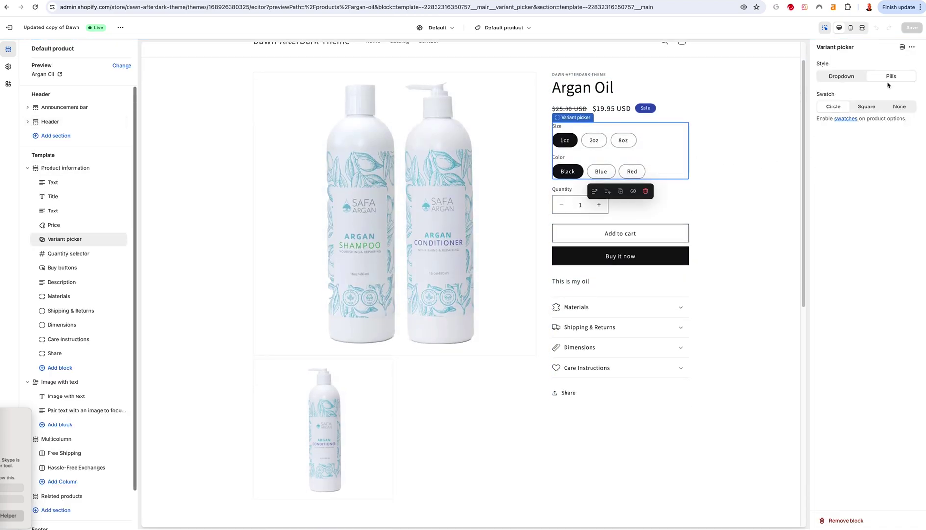
left_click(842, 76)
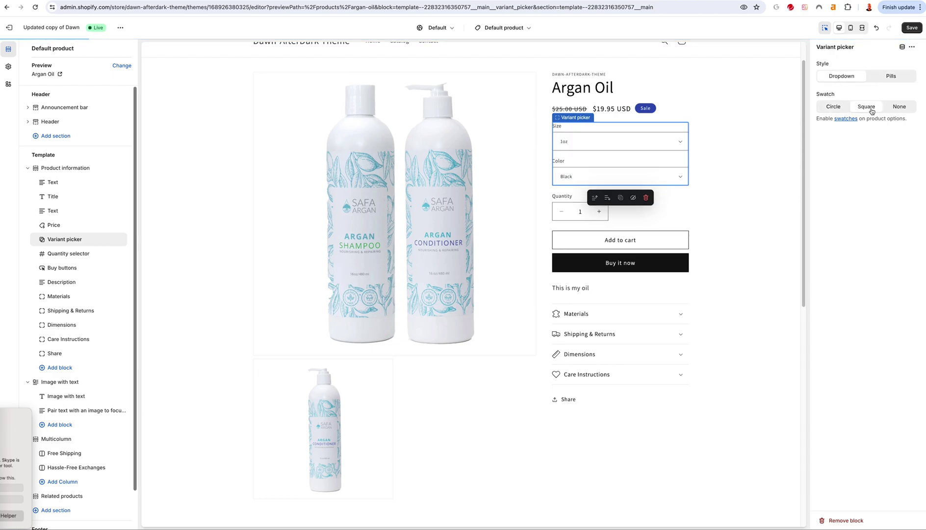
left_click(899, 109)
left_click(833, 109)
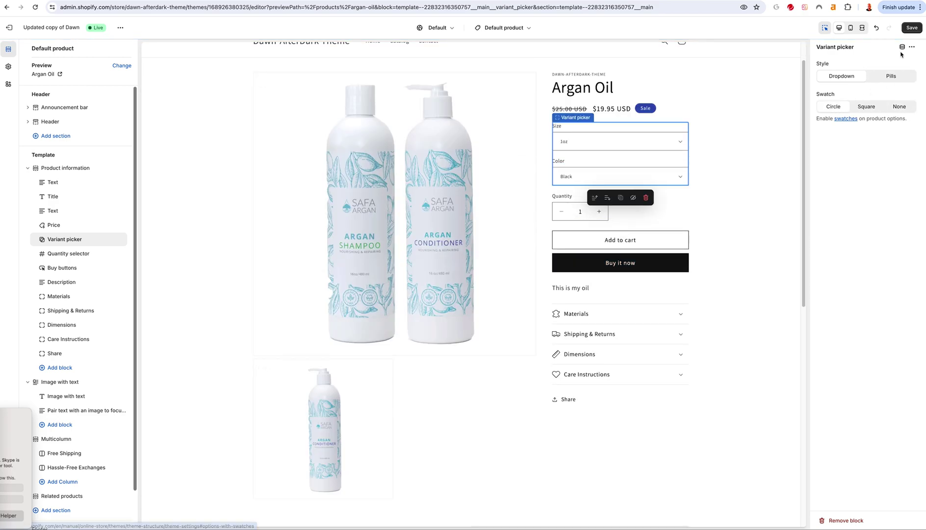
left_click(912, 28)
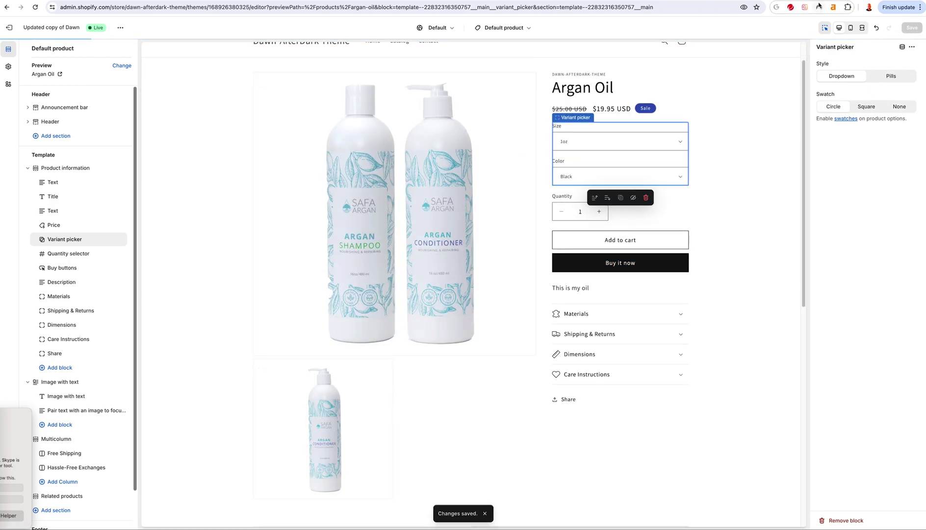
Inspect the Size and Color dropdown choices on the Argan Oil page in the storefront preview.
key("ctrl+Tab")
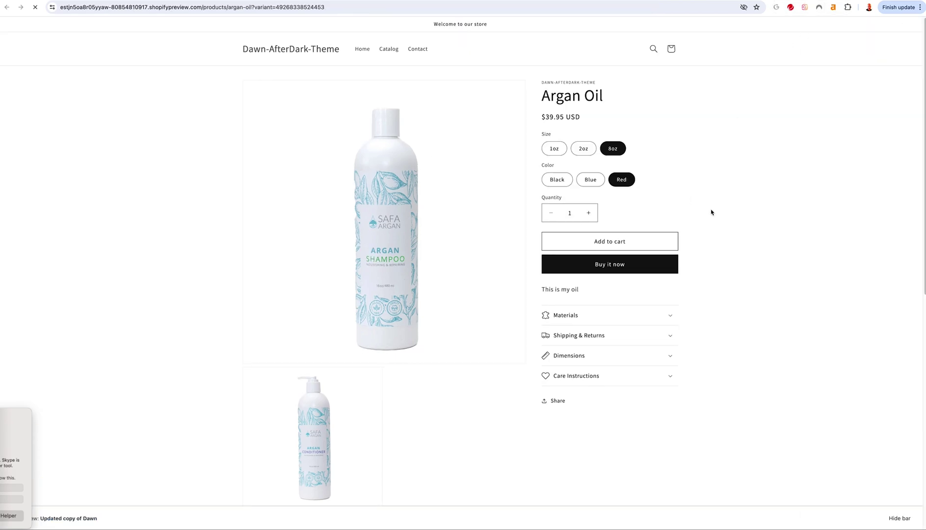
left_click(656, 152)
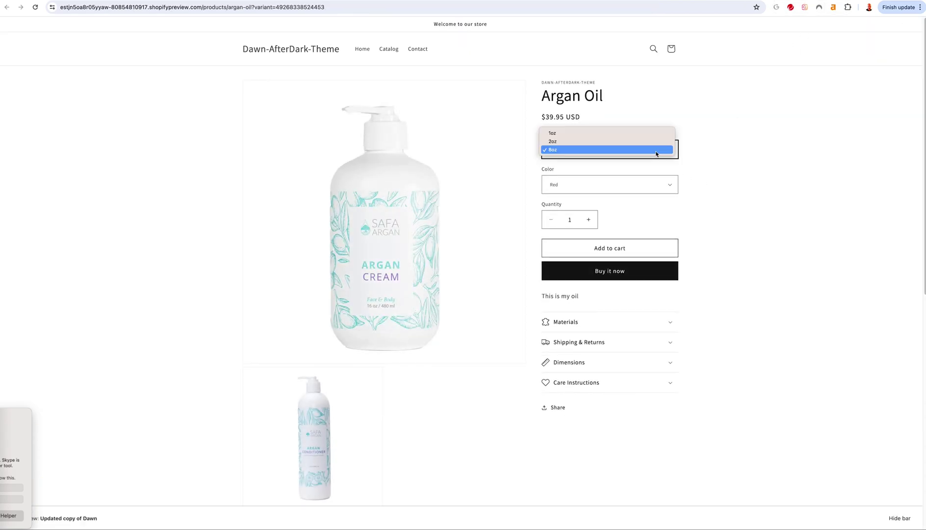
left_click(713, 176)
left_click(647, 186)
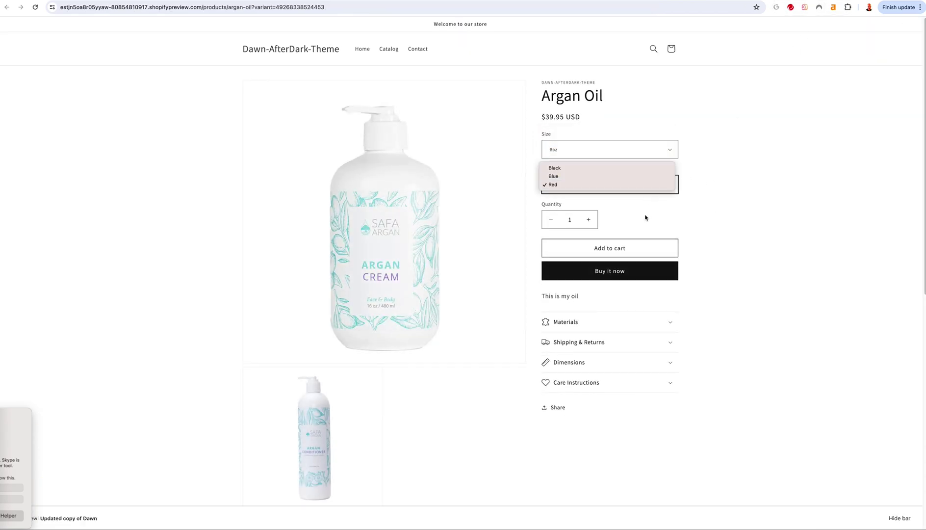
left_click(746, 195)
Check the images for 8oz Blue, 1oz Blue and 1oz Red by switching the preview's Size and Color choices.
left_click(651, 185)
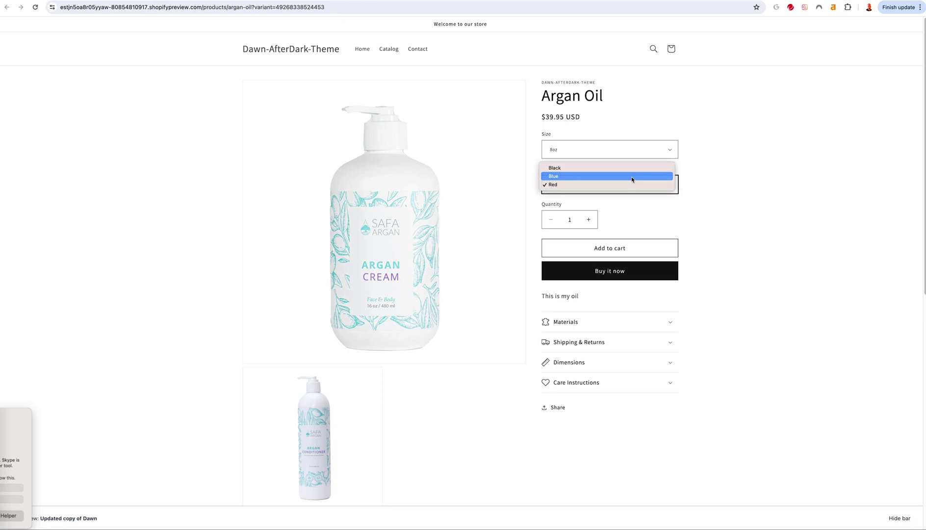
left_click(632, 177)
left_click(580, 148)
left_click(573, 133)
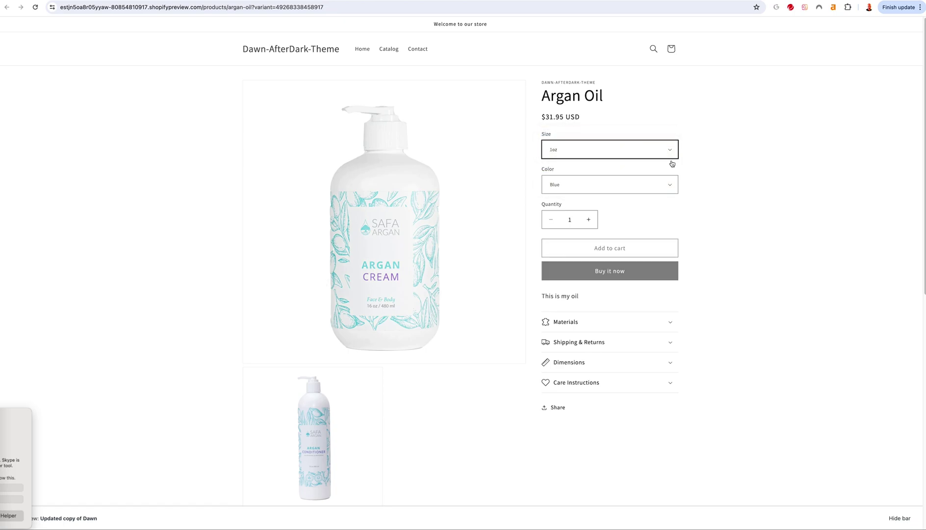
left_click(614, 184)
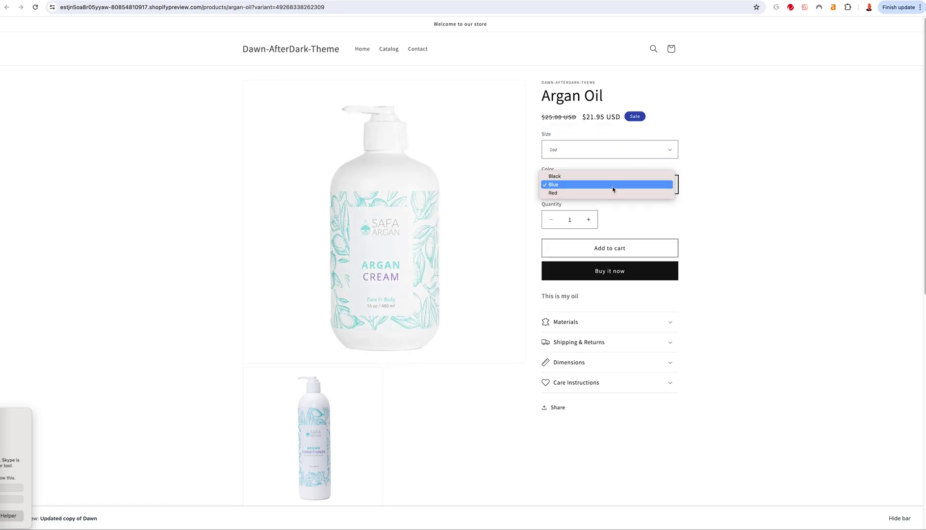
left_click(608, 192)
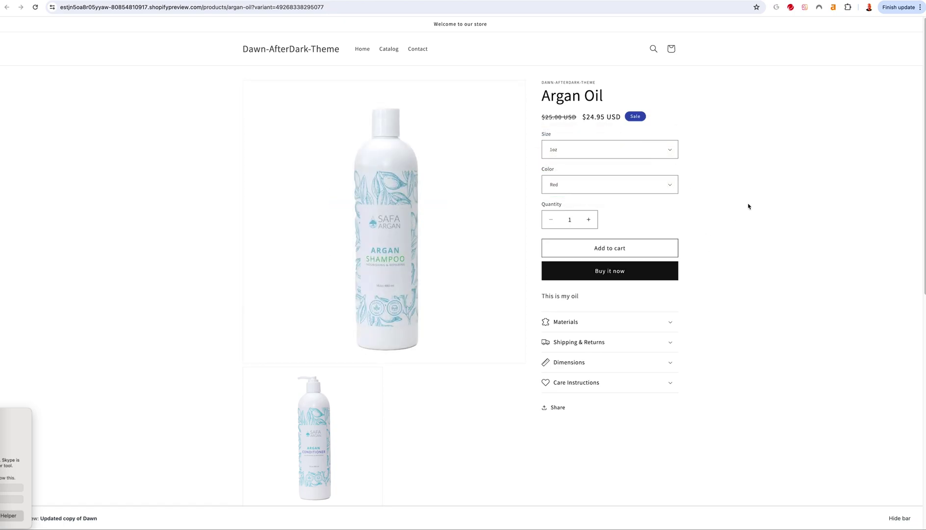